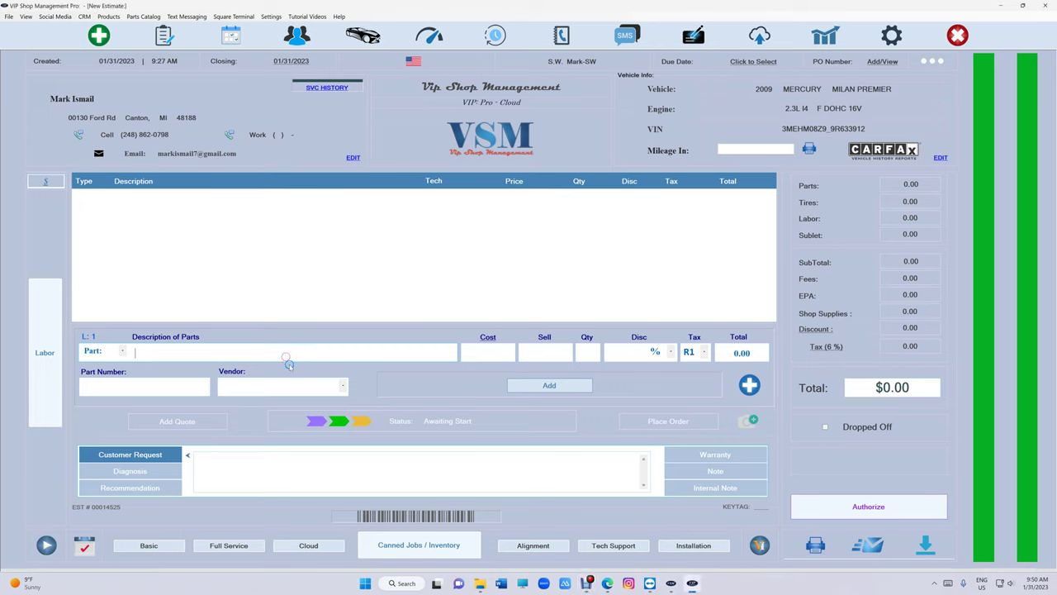
Add a Brake Pads - Front part to the estimate at a cost of 28.95
{"action": "type", "text": "brake pad"}
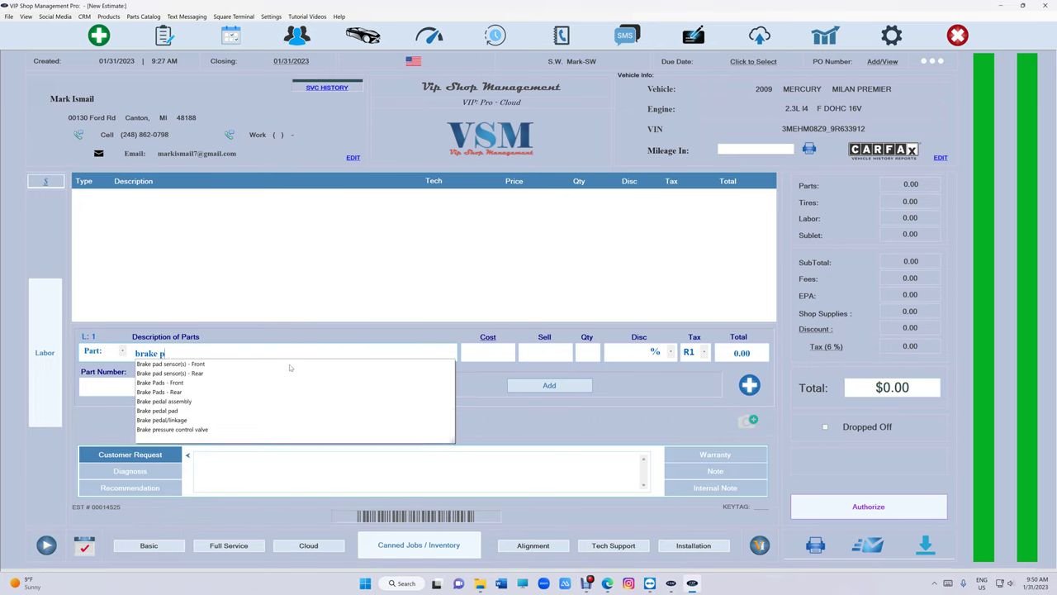
{"action": "key", "text": "Down"}
{"action": "key", "text": "Down"}
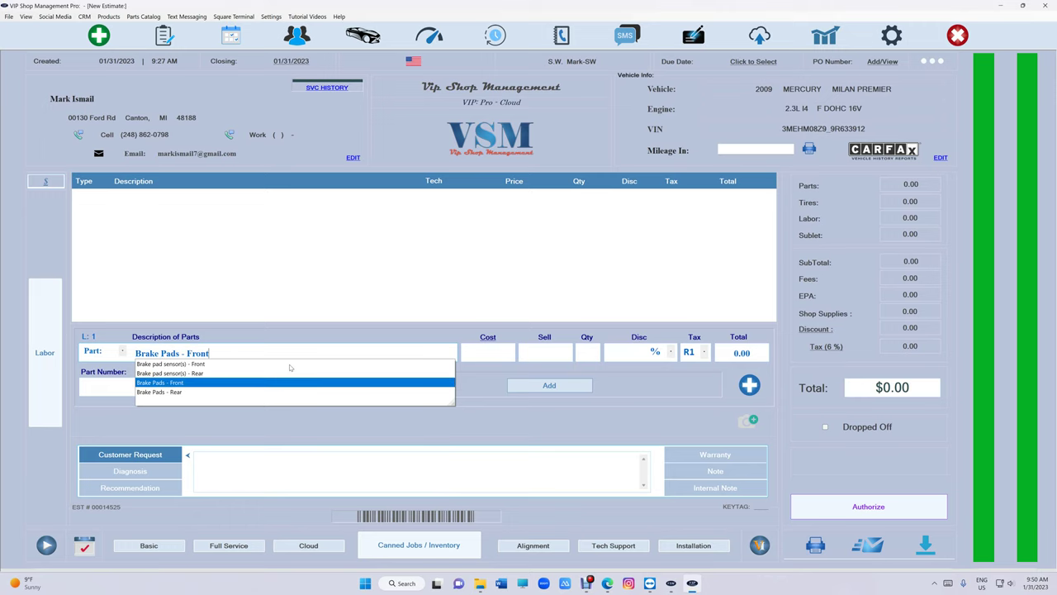
{"action": "key", "text": "Return"}
{"action": "type", "text": "95"}
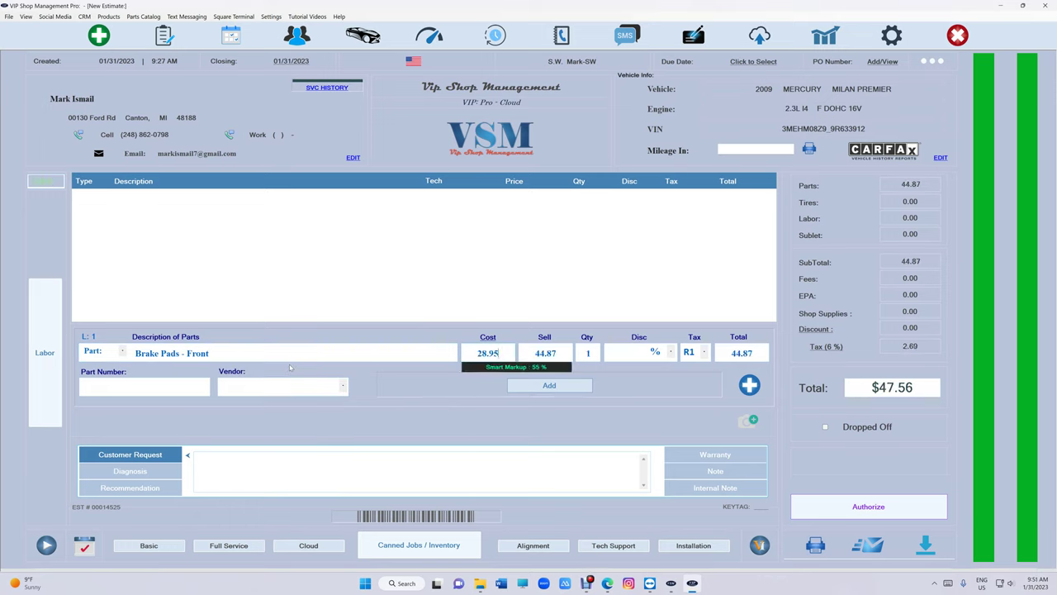
{"action": "left_click", "coordinate": [517, 386]}
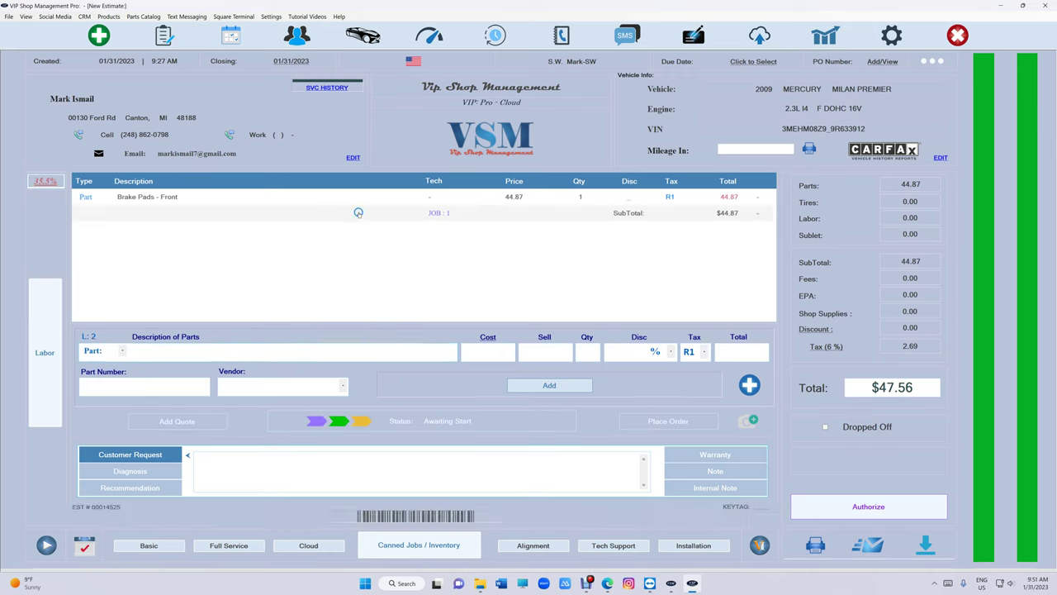
Delete the job containing only the front brake pads part from the estimate
{"action": "left_click", "coordinate": [355, 212]}
{"action": "left_click", "coordinate": [610, 419]}
{"action": "left_click", "coordinate": [595, 308]}
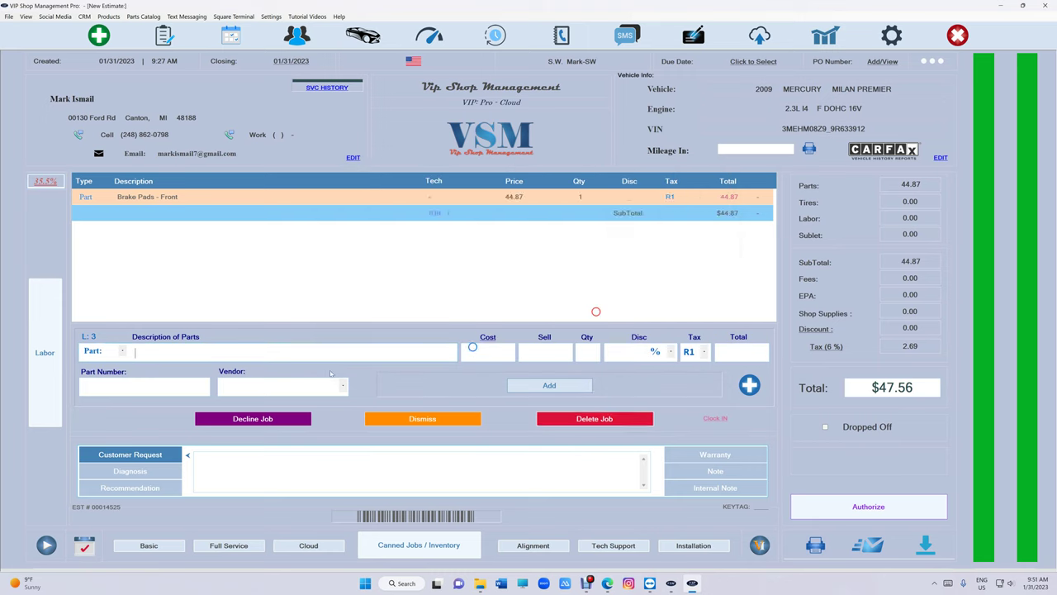
Add Brake Pads - Front at a cost of 28.95 and update its replacement labor to a quantity of 0.90
{"action": "left_click", "coordinate": [226, 353]}
{"action": "type", "text": "brak"}
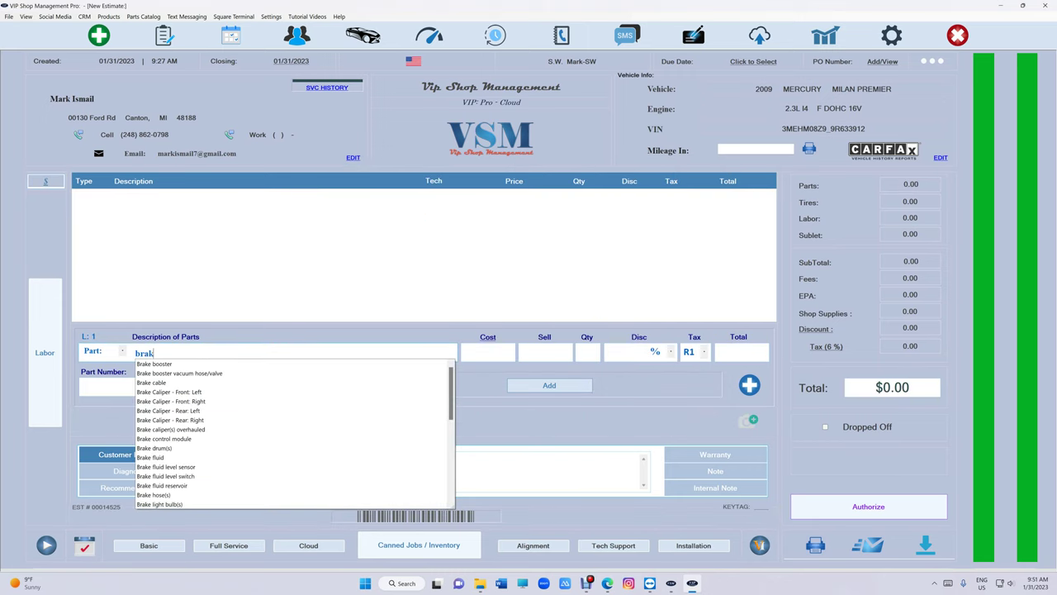
{"action": "type", "text": "e pad"}
{"action": "key", "text": "Down"}
{"action": "key", "text": "Down"}
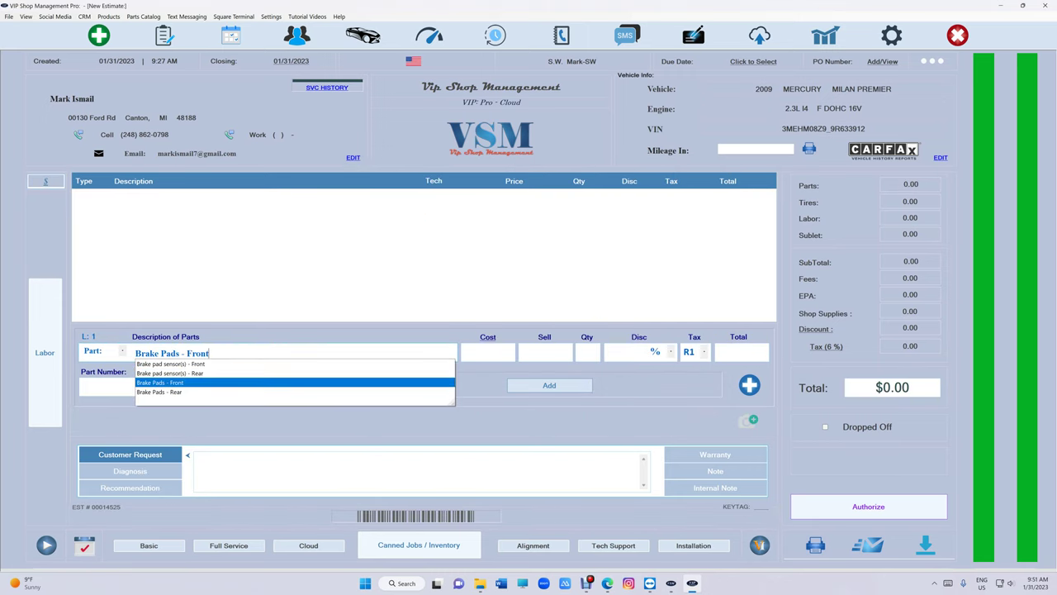
{"action": "key", "text": "Return"}
{"action": "type", "text": "28.95"}
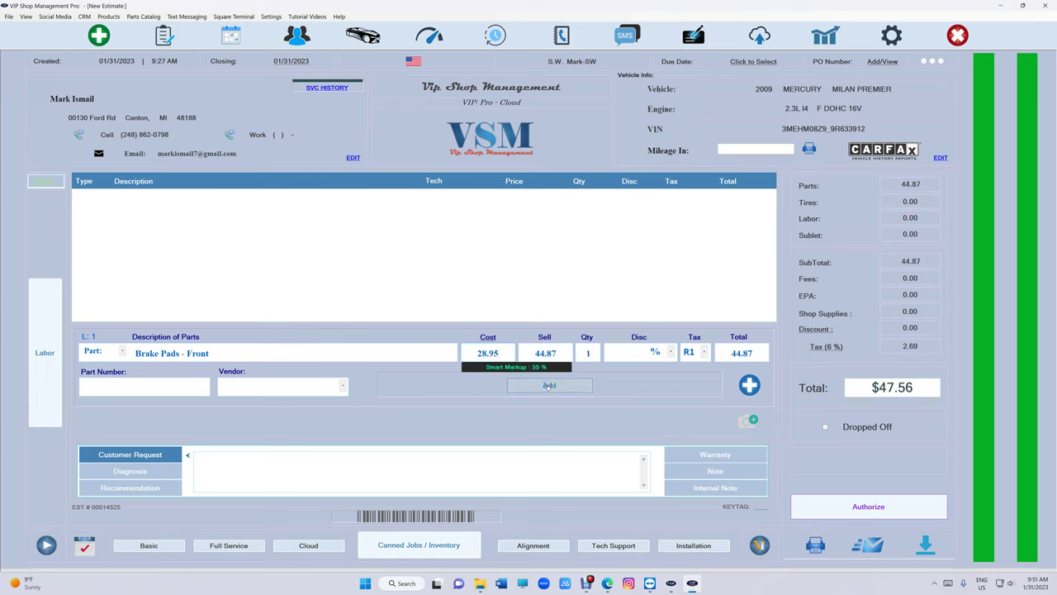
{"action": "left_click", "coordinate": [549, 385]}
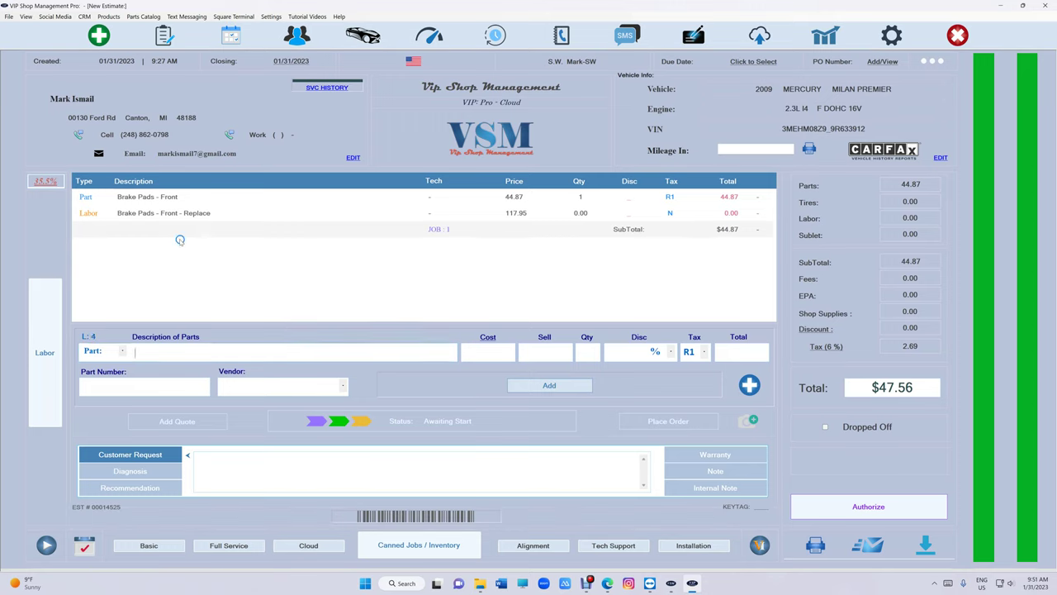
{"action": "left_click", "coordinate": [559, 214]}
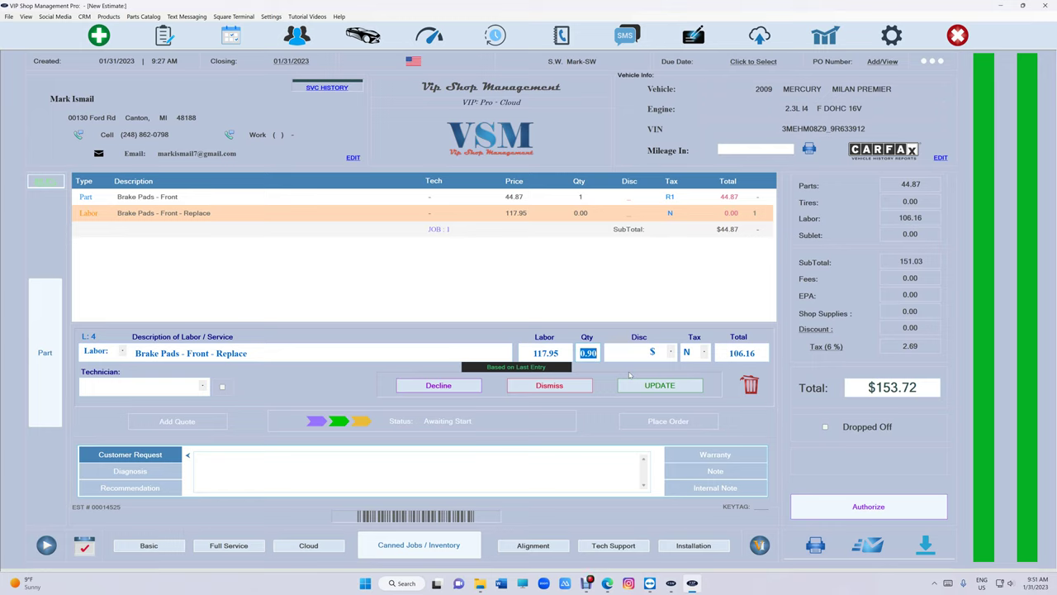
{"action": "left_click", "coordinate": [651, 386]}
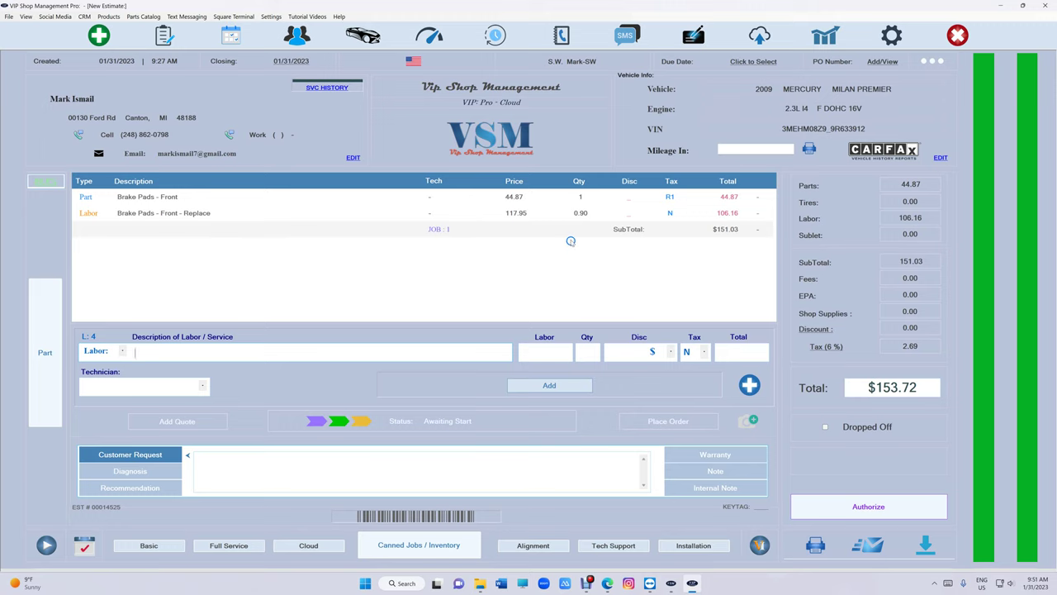
Delete the front brake pads job together with its replacement labor line
{"action": "left_click", "coordinate": [475, 229]}
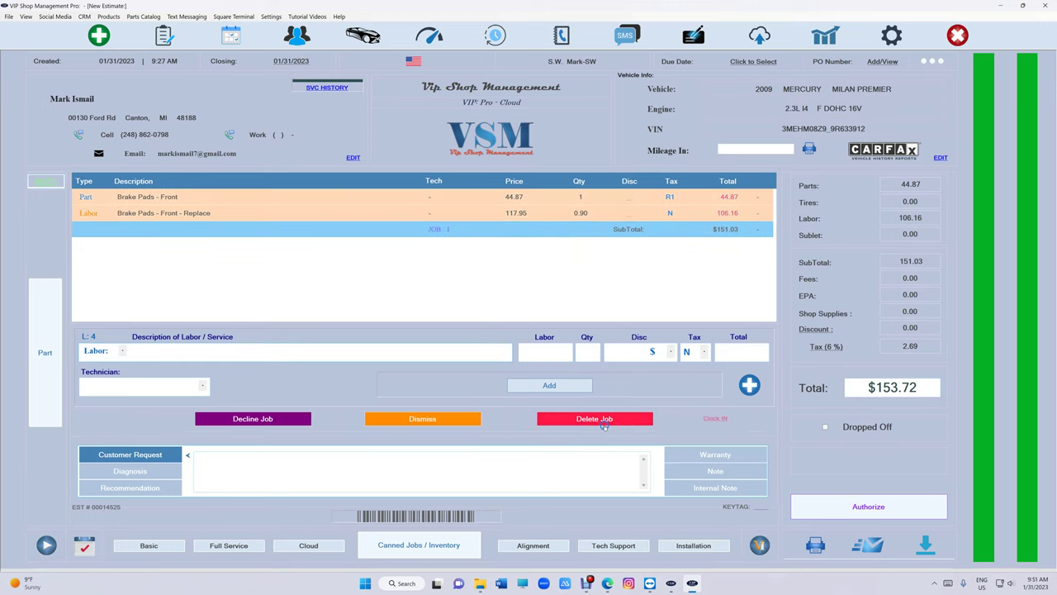
{"action": "left_click", "coordinate": [607, 417]}
{"action": "left_click", "coordinate": [608, 368]}
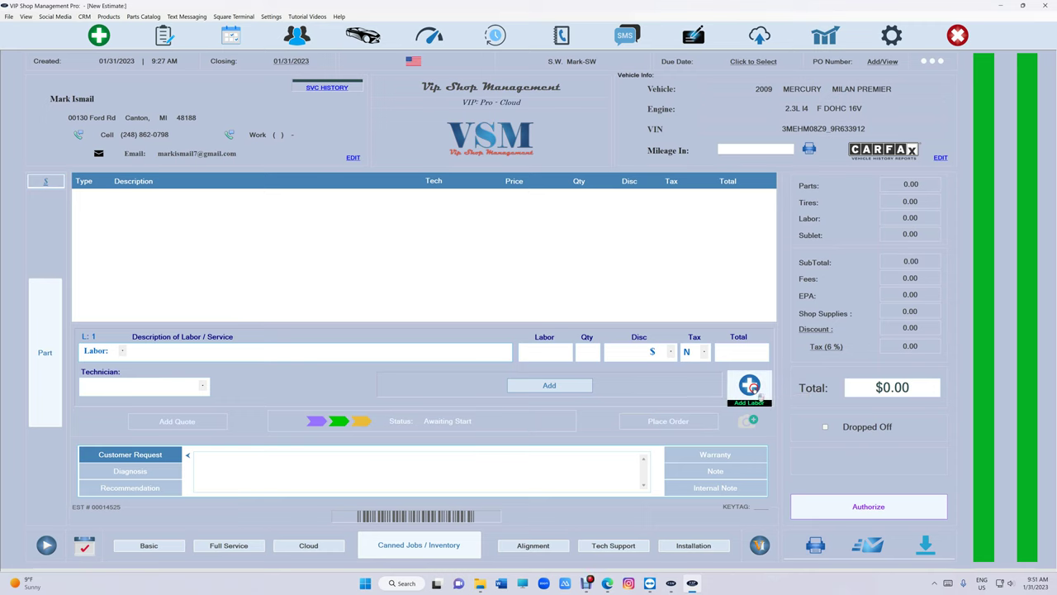
{"action": "left_click", "coordinate": [749, 385]}
{"action": "left_click", "coordinate": [855, 239]}
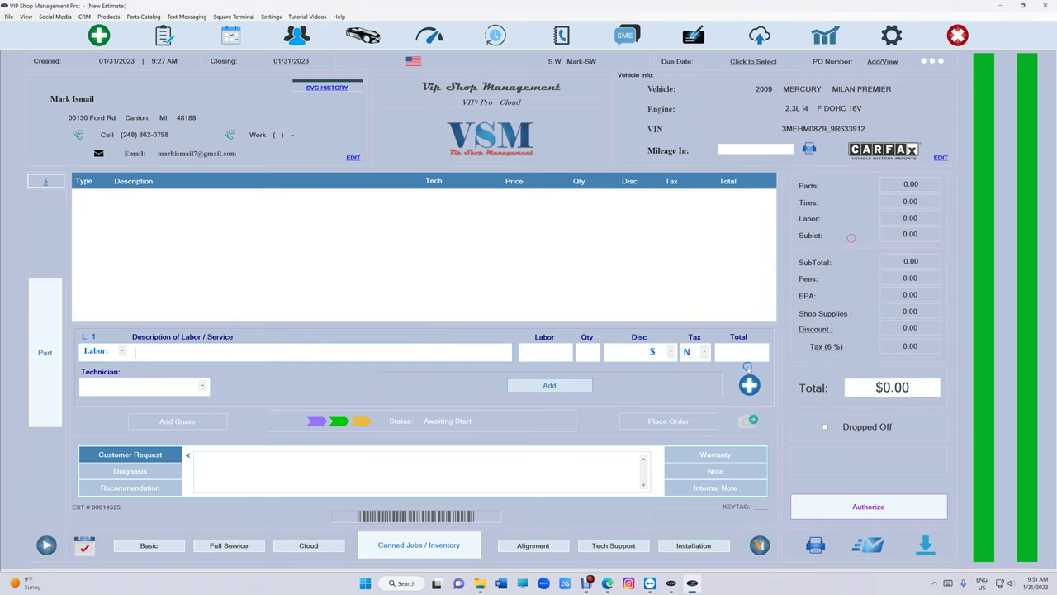
{"action": "left_click", "coordinate": [750, 378]}
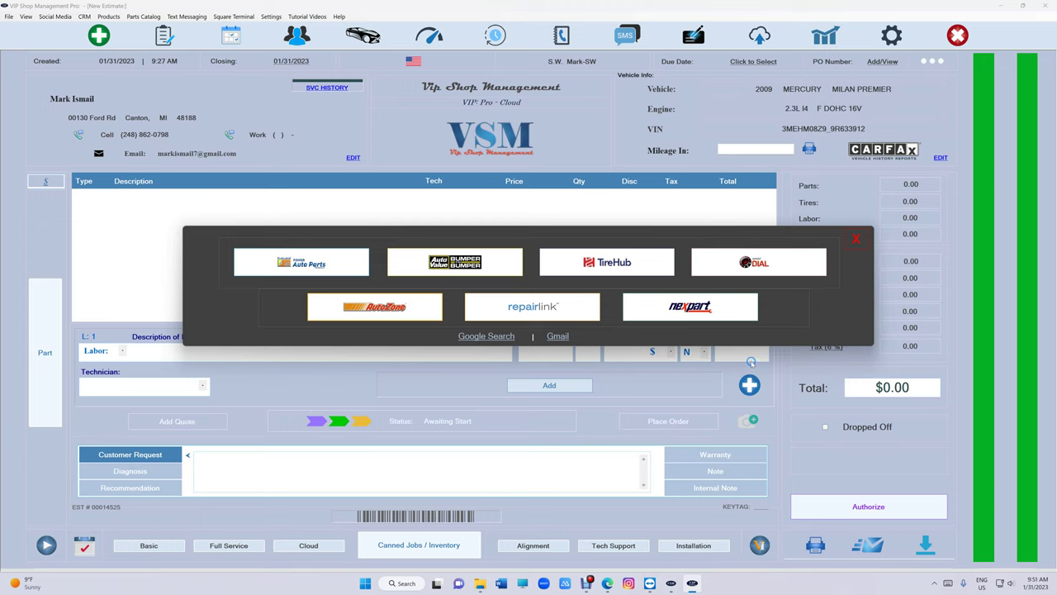
{"action": "left_click", "coordinate": [851, 241]}
Open the AutoZone online parts catalog and look up parts for Starters and Alternators / Belts
{"action": "left_click", "coordinate": [748, 386]}
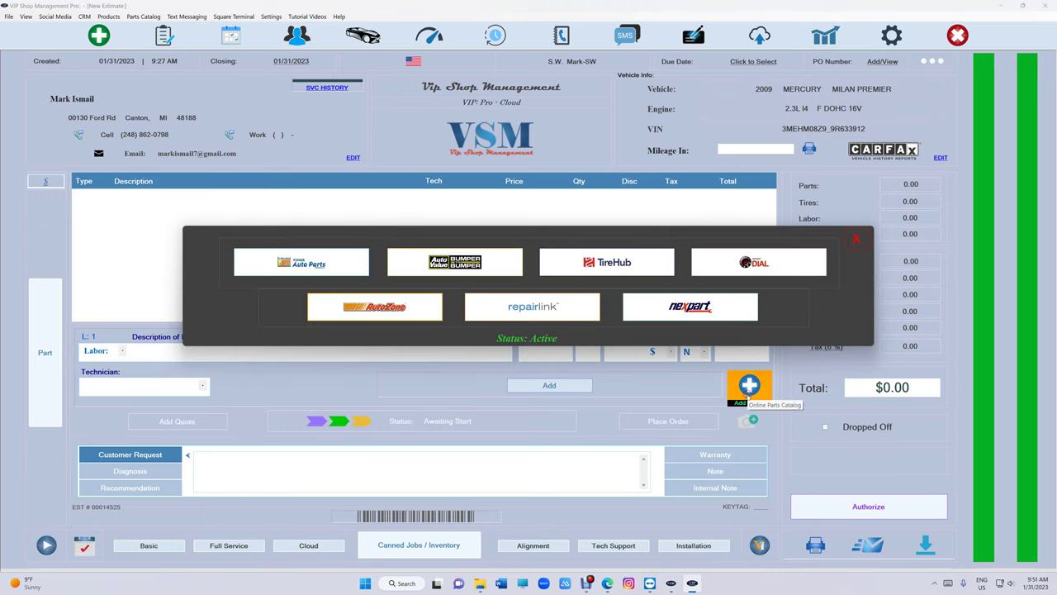
{"action": "left_click", "coordinate": [330, 303]}
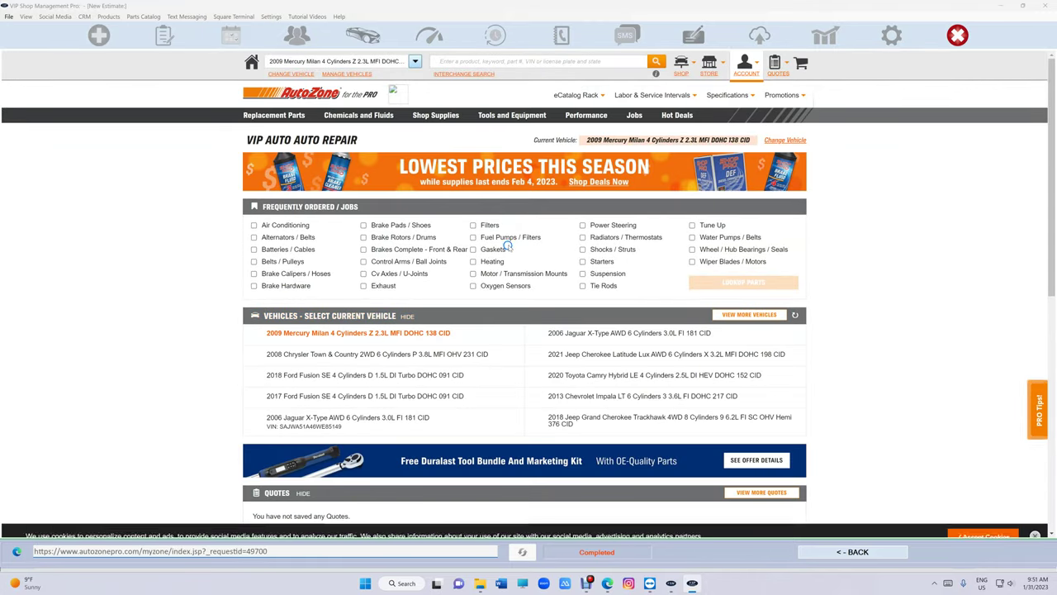
{"action": "left_click", "coordinate": [585, 261]}
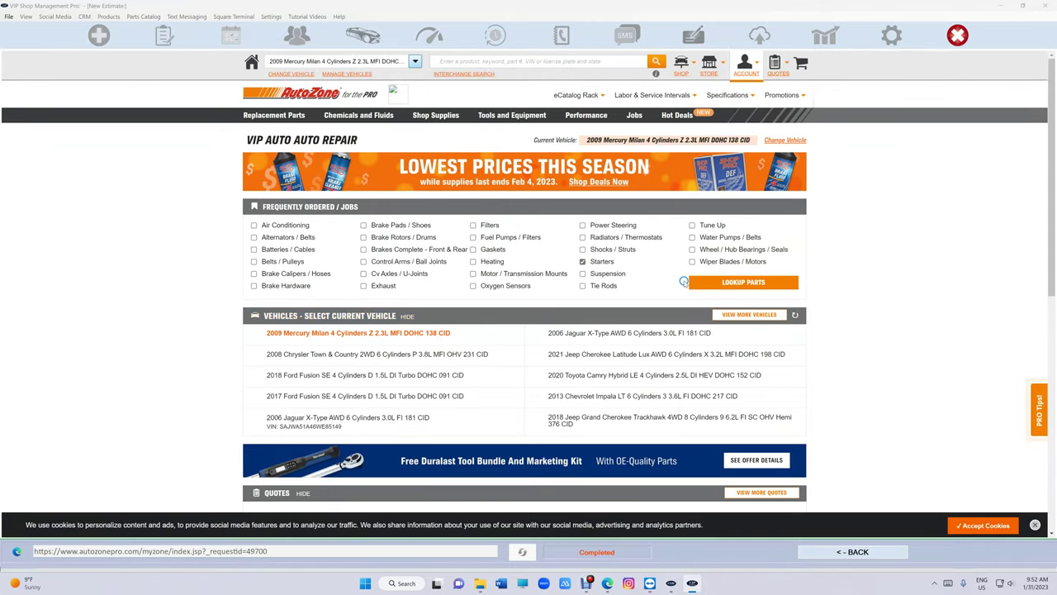
{"action": "left_click", "coordinate": [253, 237]}
{"action": "left_click", "coordinate": [746, 283]}
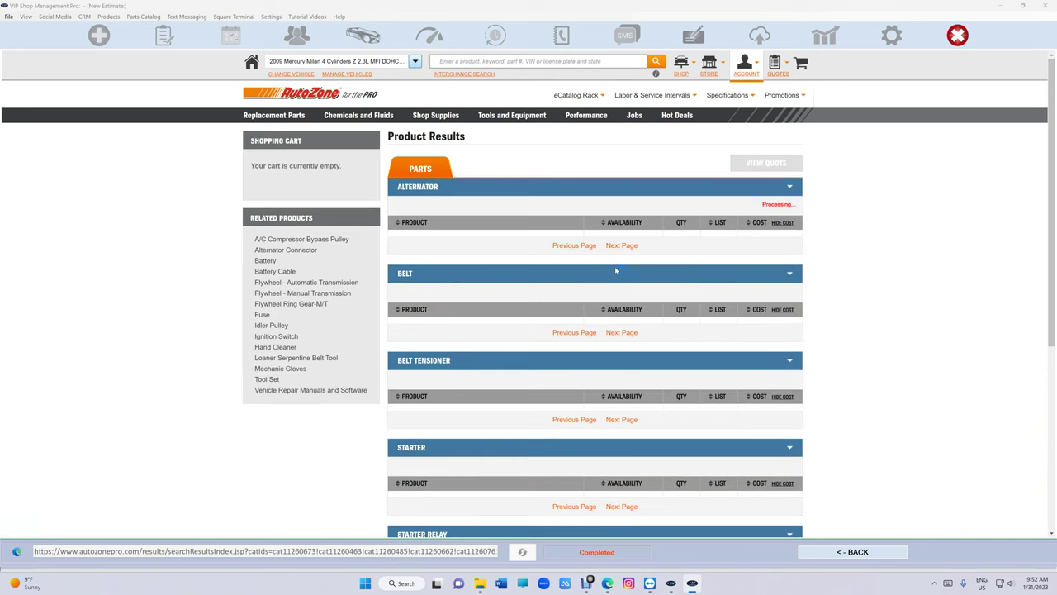
Add the Duralast alternator DL2602-6-3 and Duralast serpentine belt 880K6 to the quote and transfer the cart to the estimate
{"action": "left_click", "coordinate": [652, 273]}
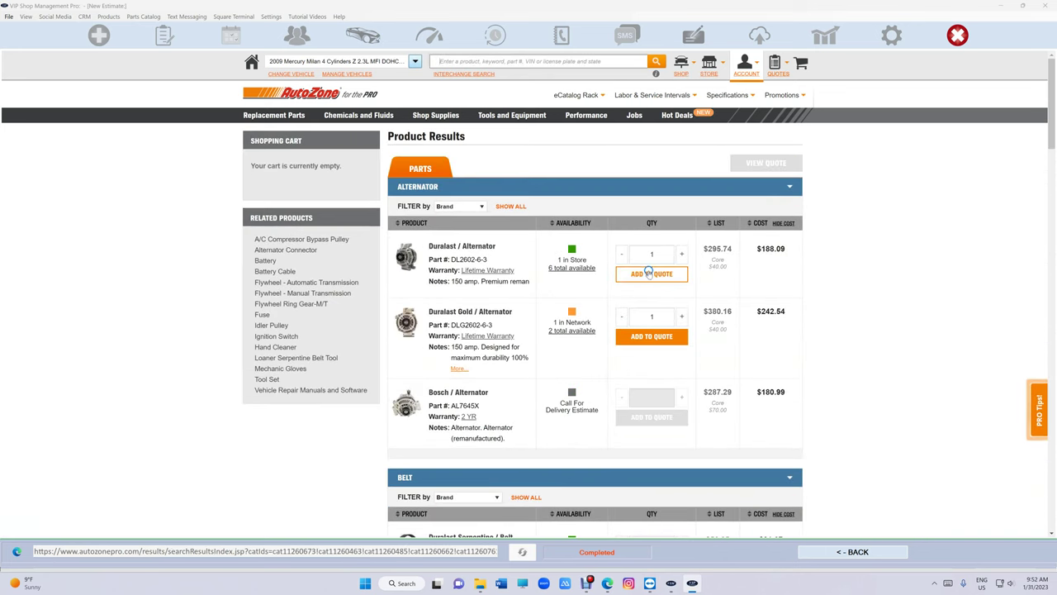
{"action": "scroll", "coordinate": [840, 259], "scroll_direction": "down", "scroll_amount": 4}
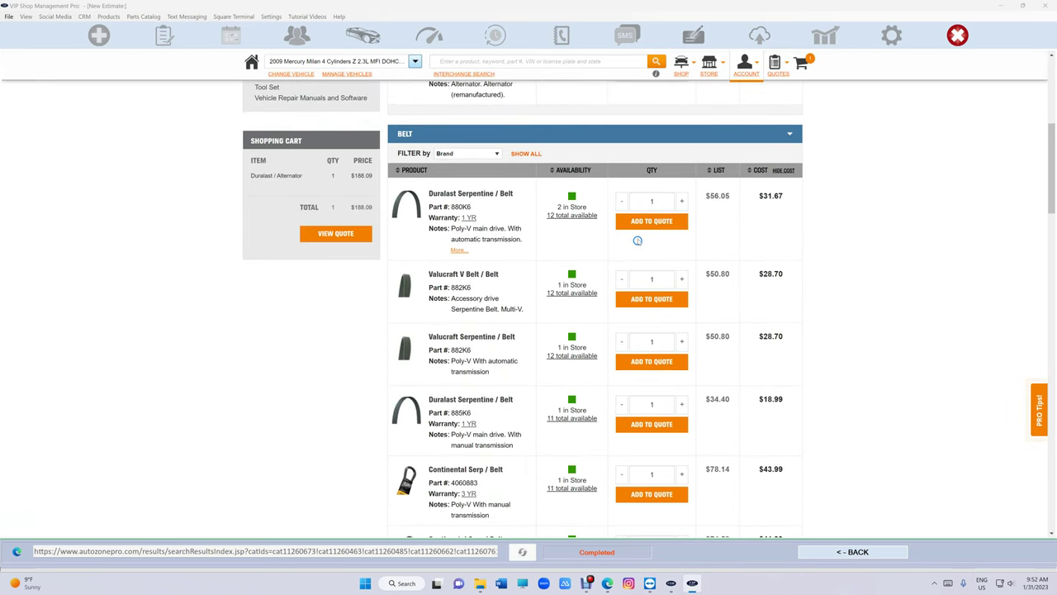
{"action": "left_click", "coordinate": [645, 227]}
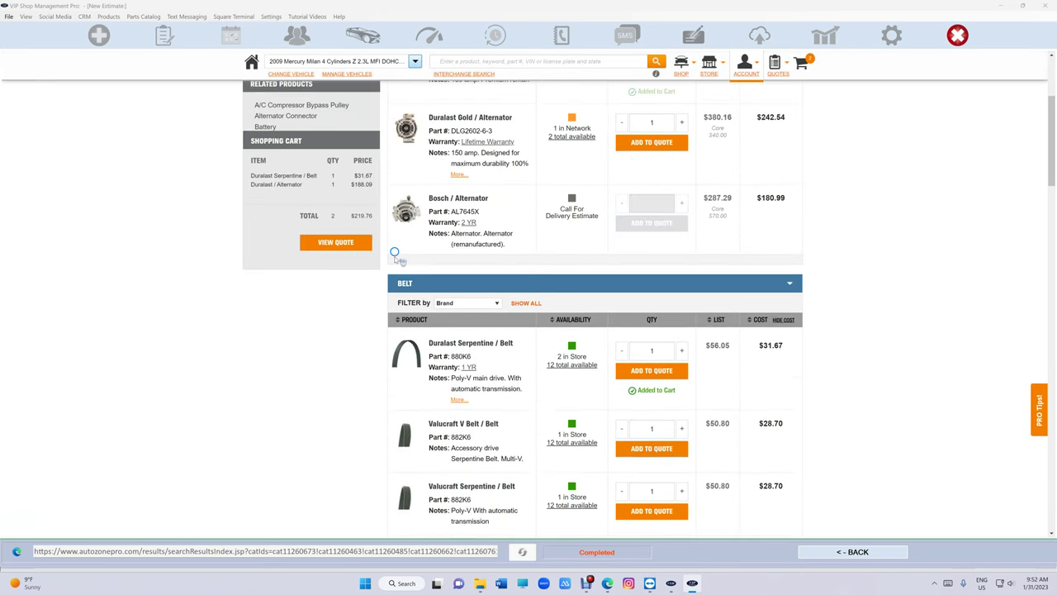
{"action": "left_click", "coordinate": [327, 244]}
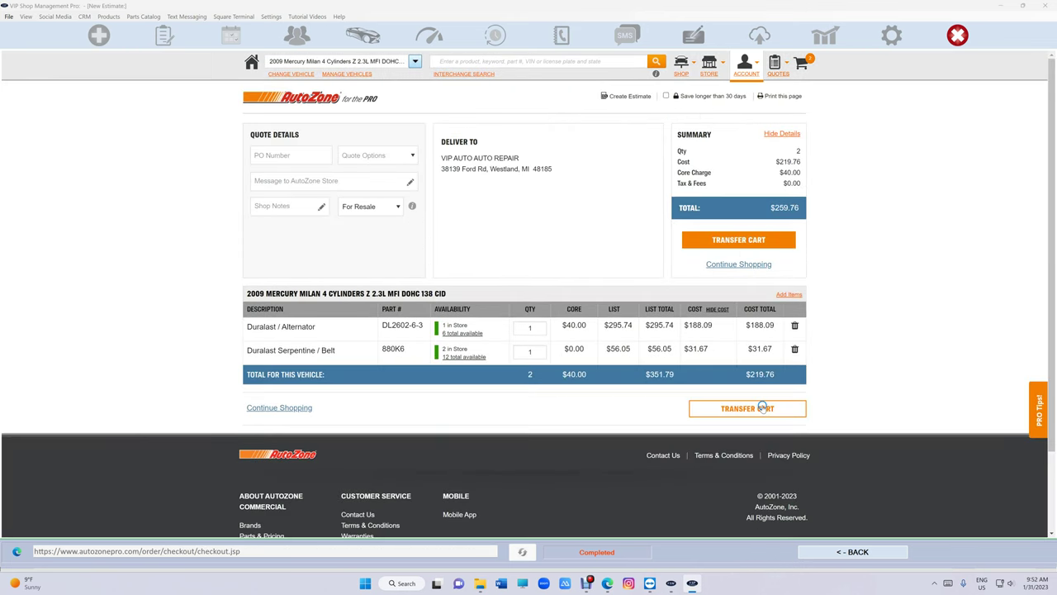
{"action": "left_click", "coordinate": [748, 406]}
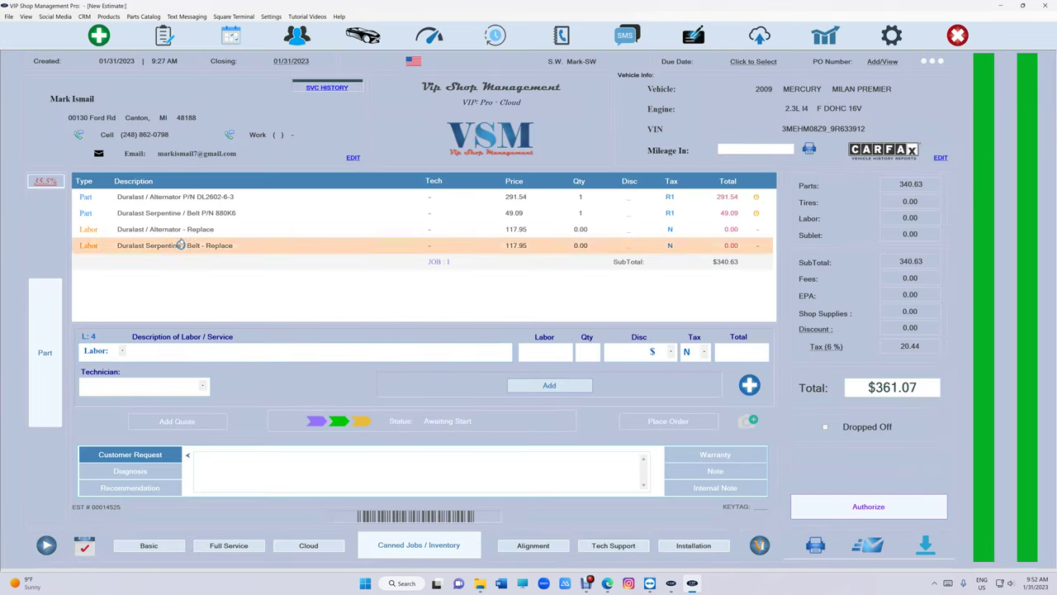
Reorder the estimate lines so the alternator replacement labor sits directly below the alternator part
{"action": "left_click", "coordinate": [242, 230]}
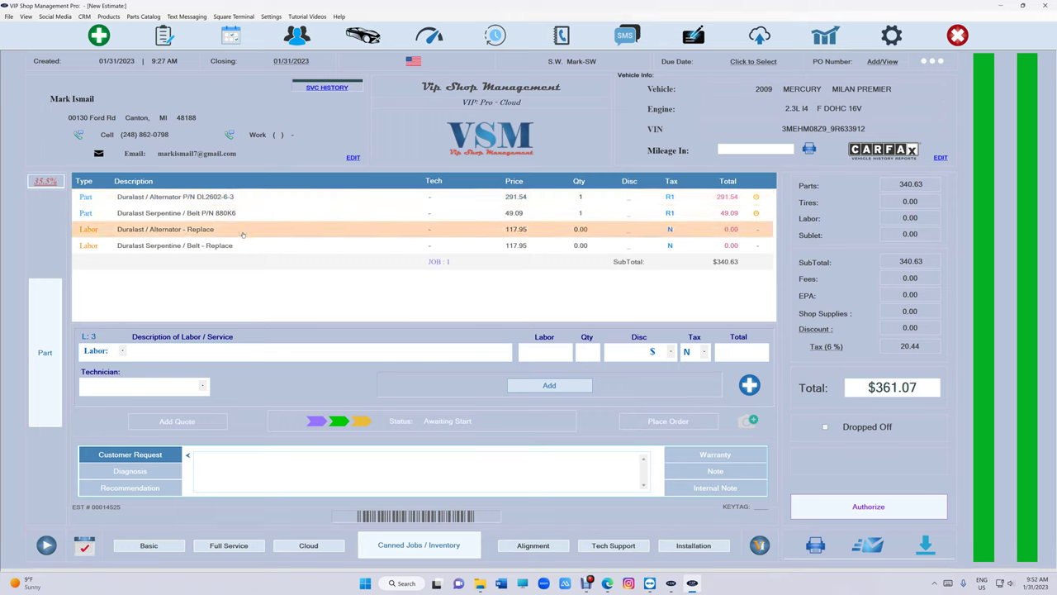
{"action": "left_click", "coordinate": [242, 247]}
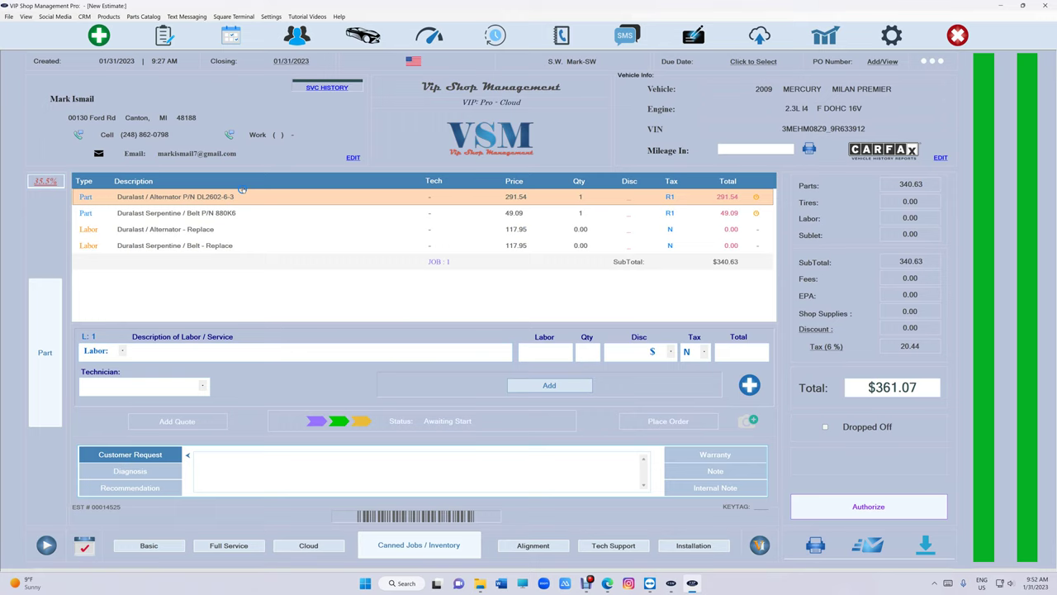
{"action": "left_click", "coordinate": [245, 232]}
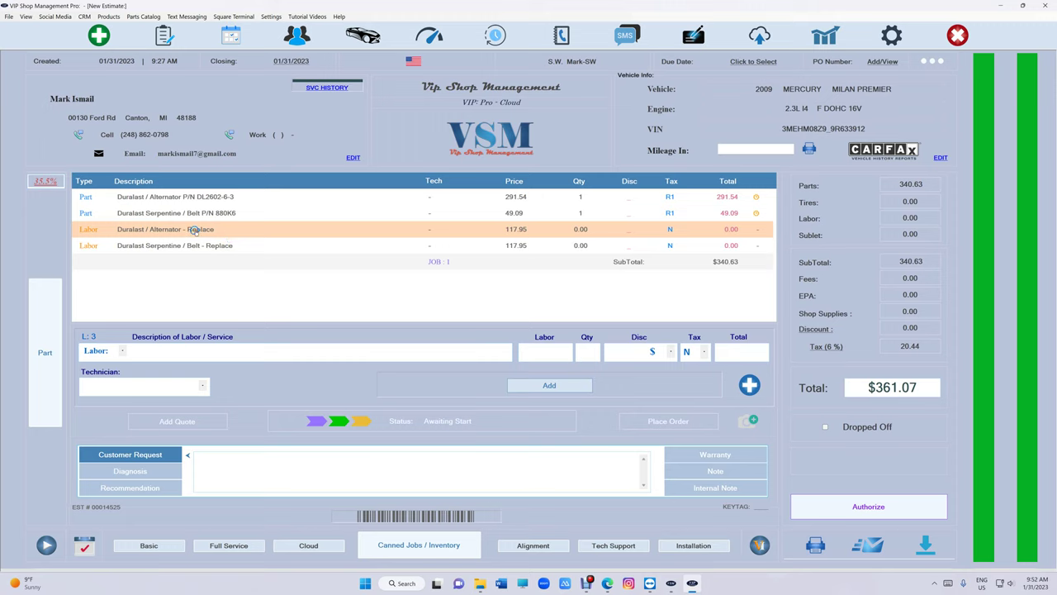
{"action": "mouse_move", "coordinate": [235, 232]}
{"action": "left_mouse_down"}
{"action": "mouse_move", "coordinate": [234, 209]}
{"action": "mouse_move", "coordinate": [233, 248]}
{"action": "left_mouse_up"}
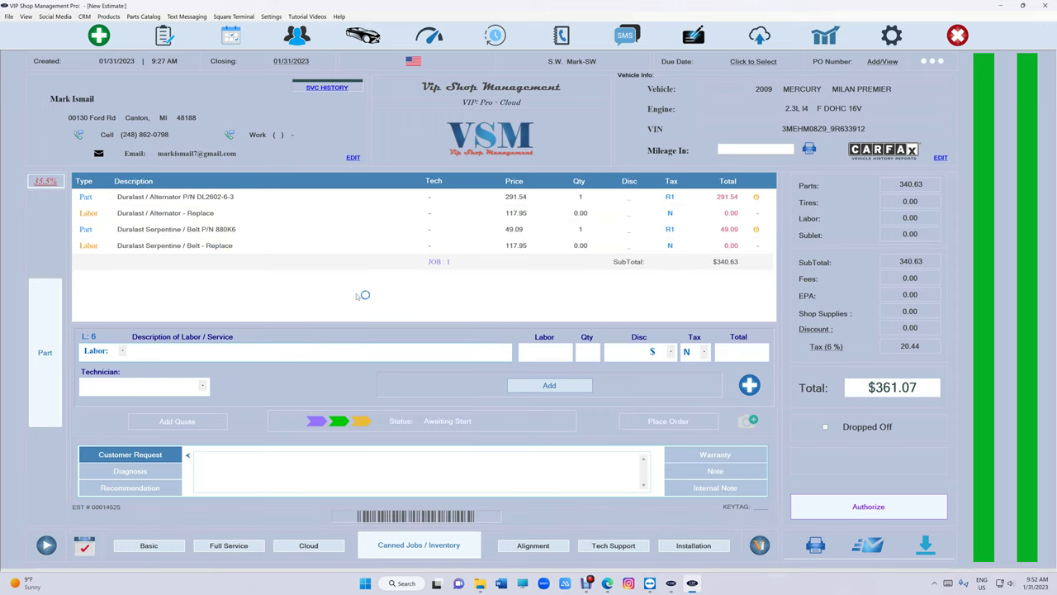
{"action": "left_click", "coordinate": [739, 388]}
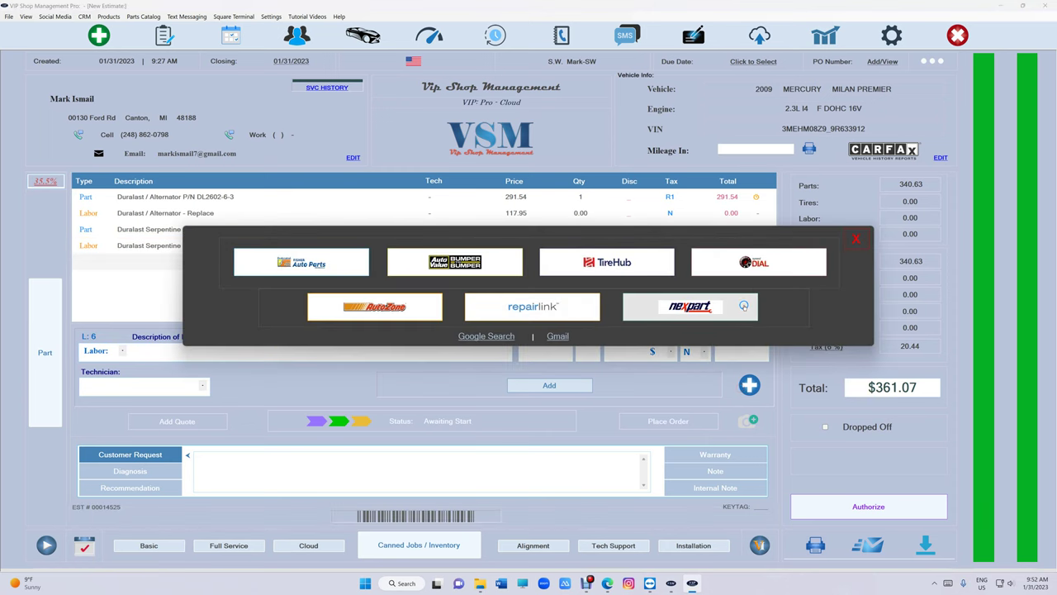
{"action": "left_click", "coordinate": [856, 238]}
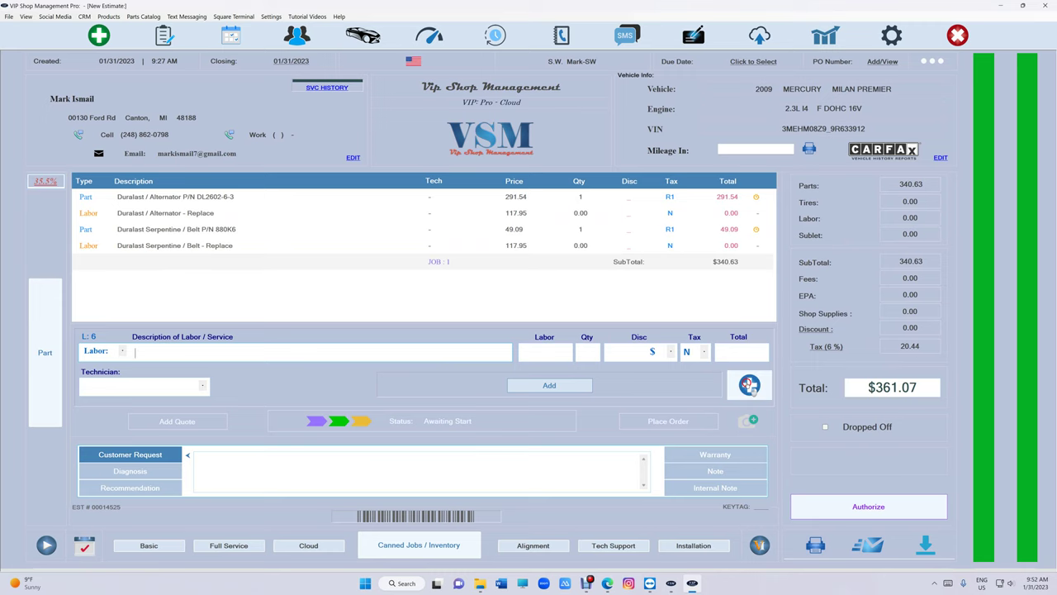
{"action": "left_click", "coordinate": [749, 385]}
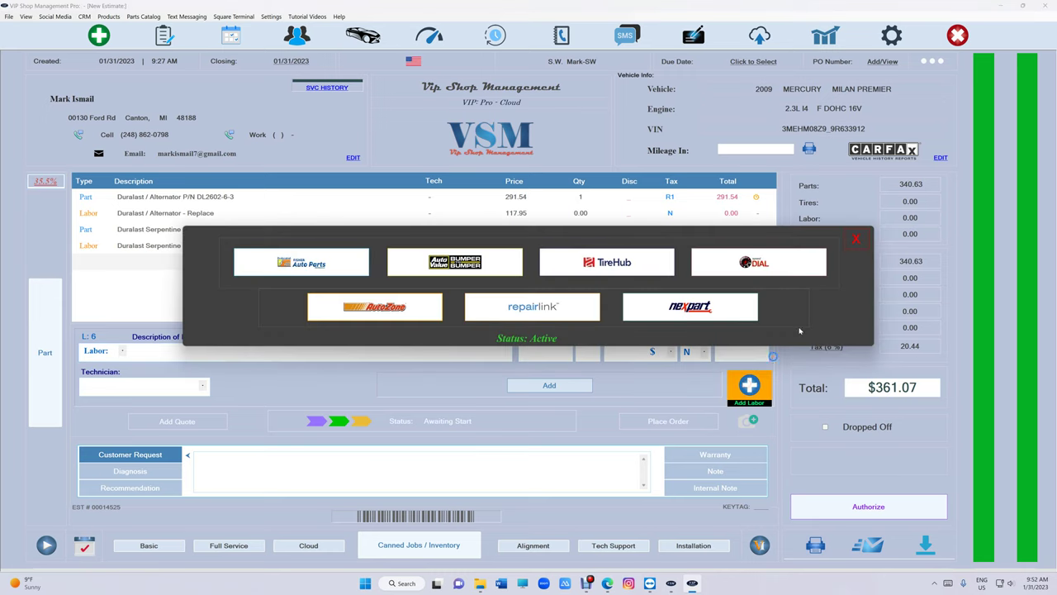
{"action": "left_click", "coordinate": [856, 239]}
Open the A And Jay vendor catalog through Nexpart for the estimate's vehicle
{"action": "left_click", "coordinate": [758, 379]}
{"action": "left_click", "coordinate": [694, 314]}
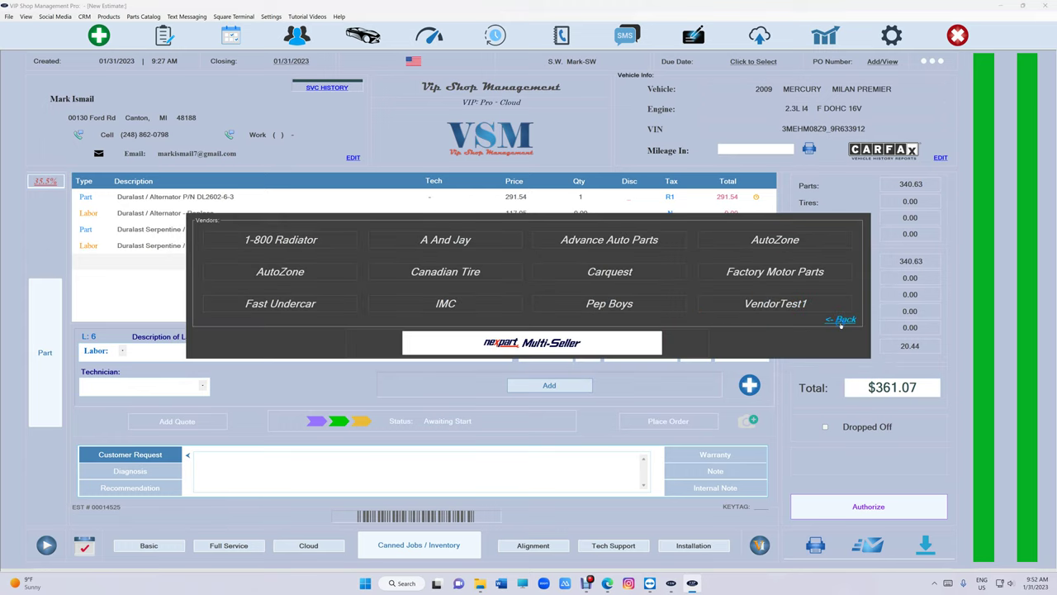
{"action": "left_click", "coordinate": [458, 241]}
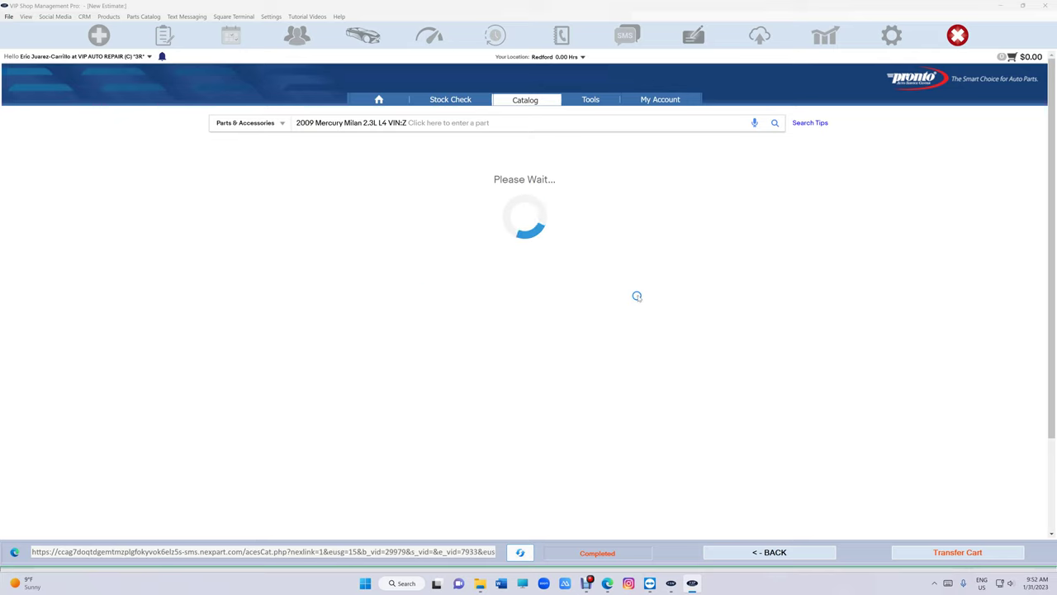
Select Steering Tie Rod End among the vehicle's top repairs in the A And Jay catalog and display its parts
{"action": "left_click", "coordinate": [568, 277]}
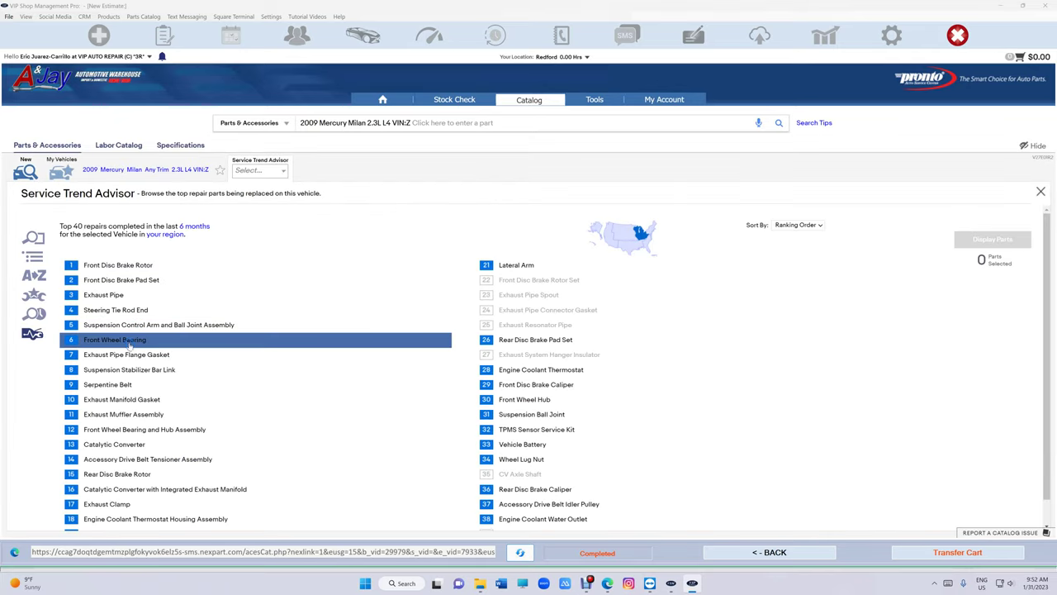
{"action": "left_click", "coordinate": [135, 313]}
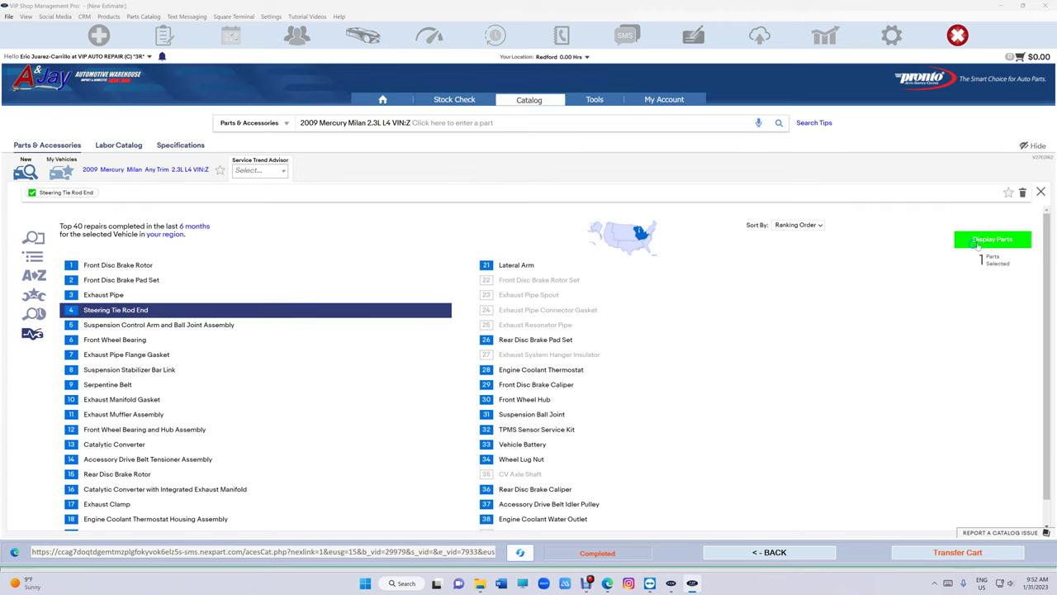
{"action": "left_click", "coordinate": [977, 244]}
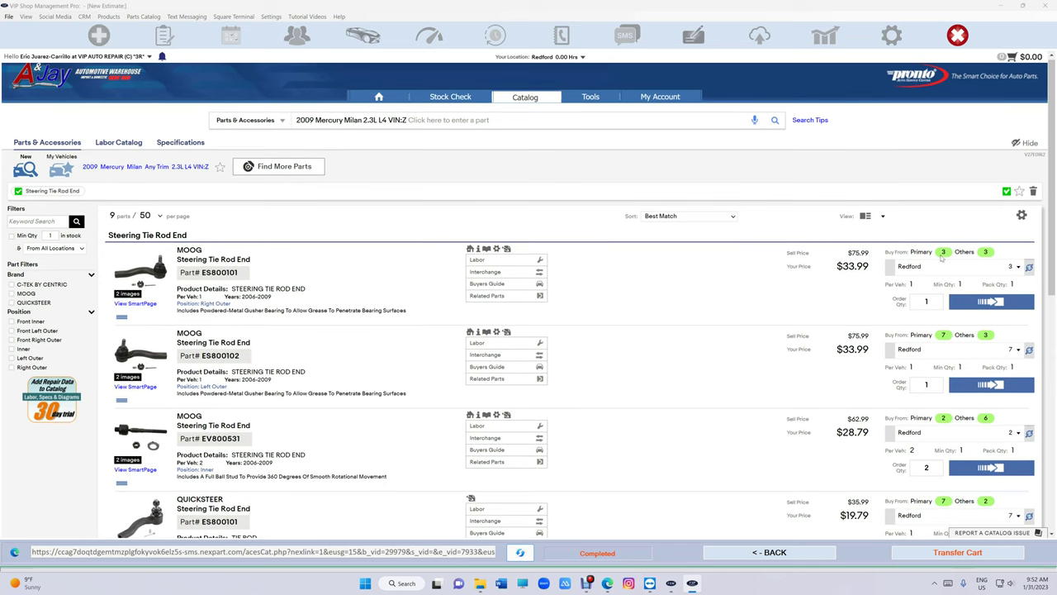
Add the MOOG right outer tie rod end ES800101 to the cart, check its labor times, and transfer the cart to the estimate
{"action": "left_click", "coordinate": [989, 302]}
{"action": "left_click", "coordinate": [479, 260]}
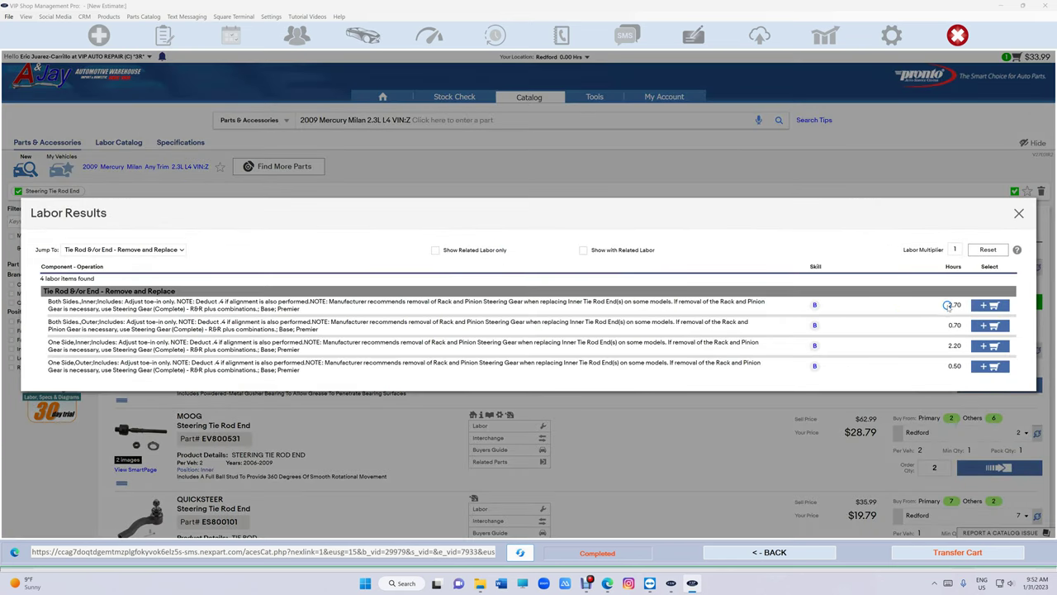
{"action": "left_click", "coordinate": [1018, 213]}
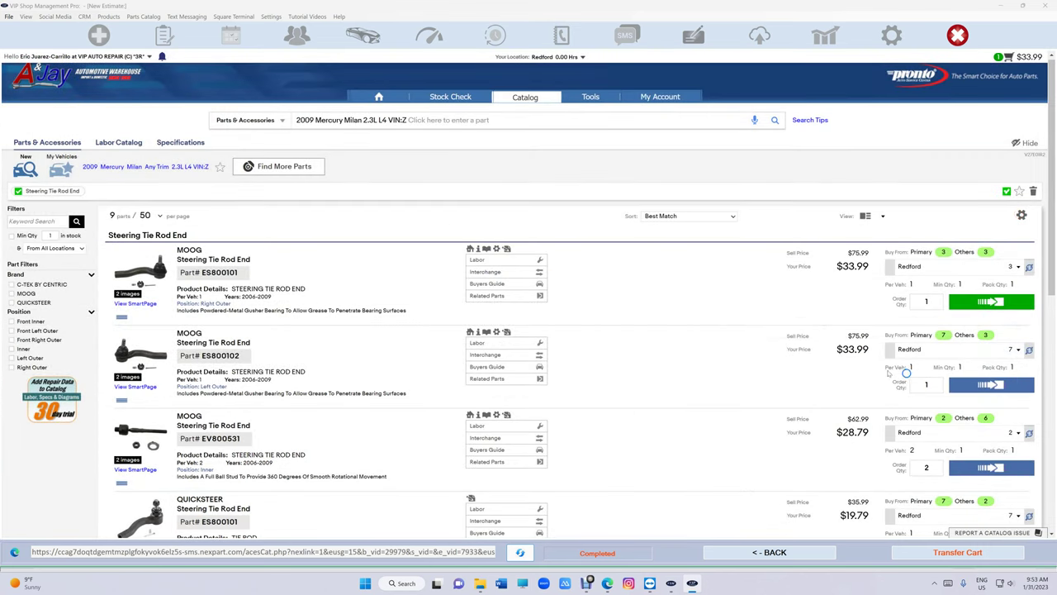
{"action": "left_click", "coordinate": [964, 554]}
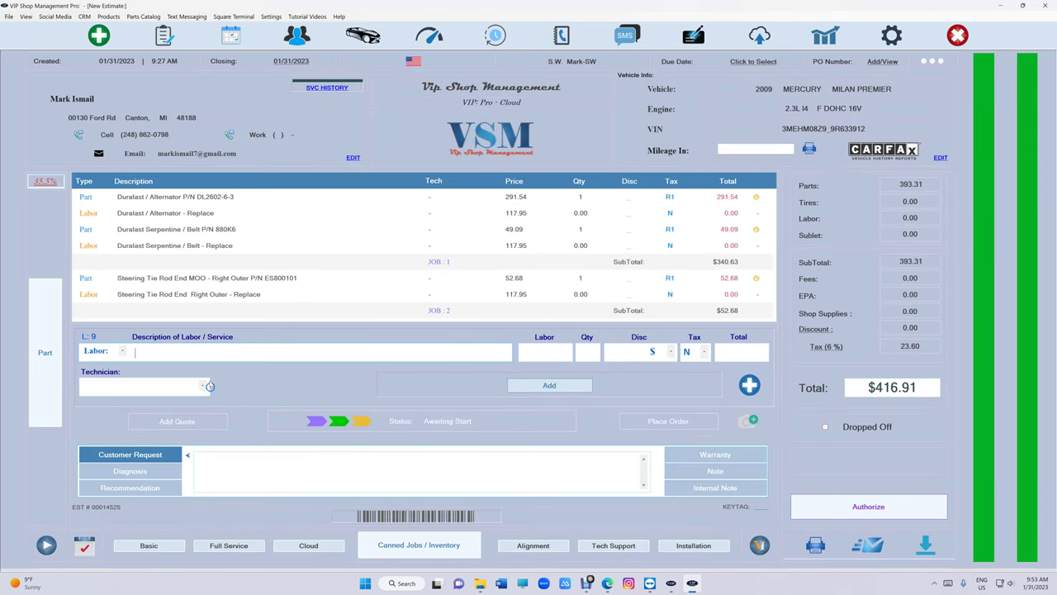
Set the labor quantity of the right outer steering tie rod end replacement to 1.5 hours
{"action": "left_click", "coordinate": [260, 294]}
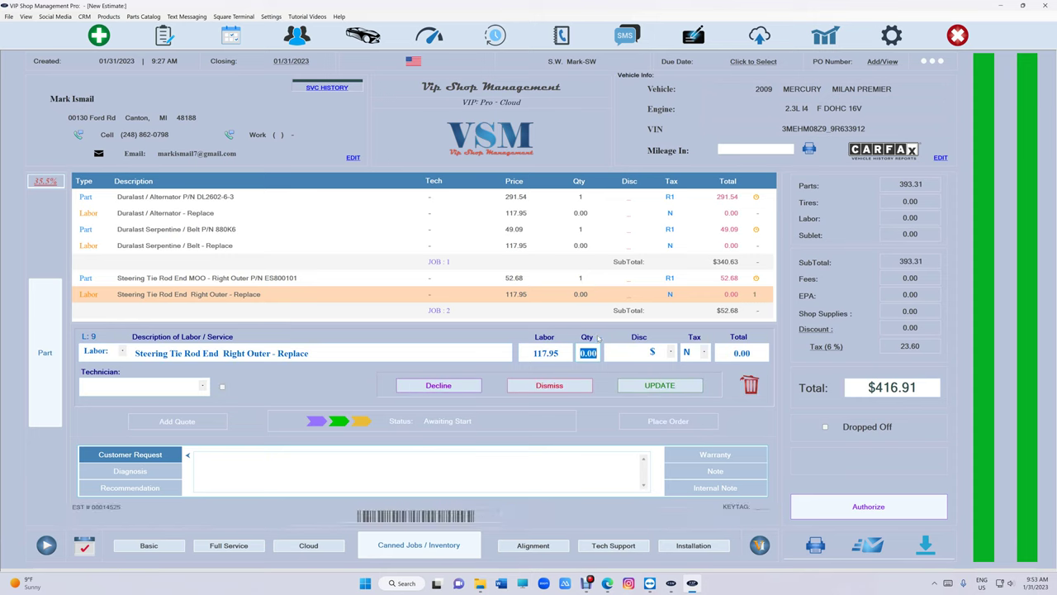
{"action": "type", "text": "1.5"}
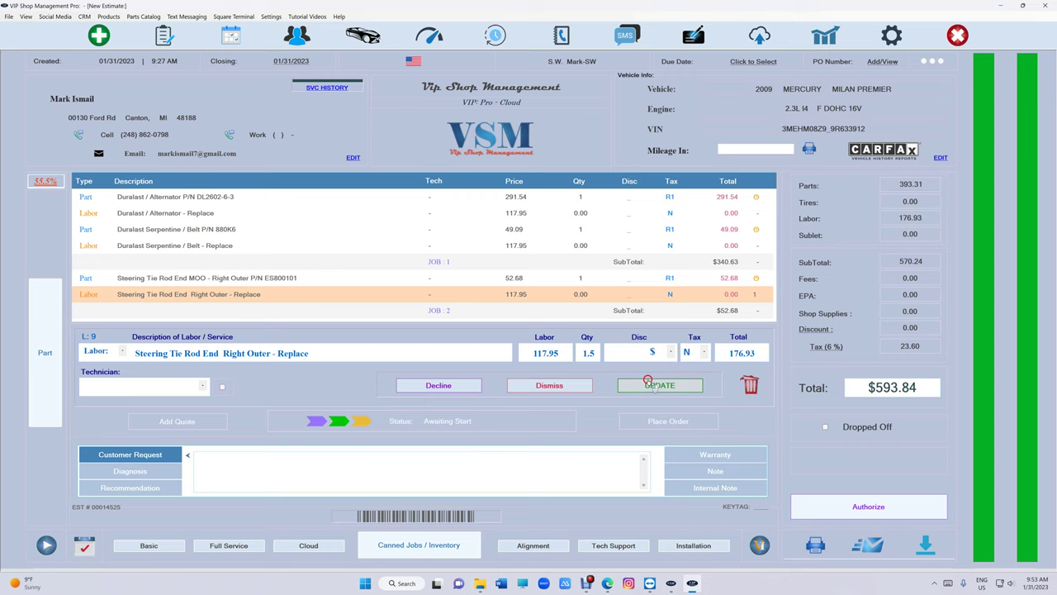
{"action": "left_click", "coordinate": [648, 383]}
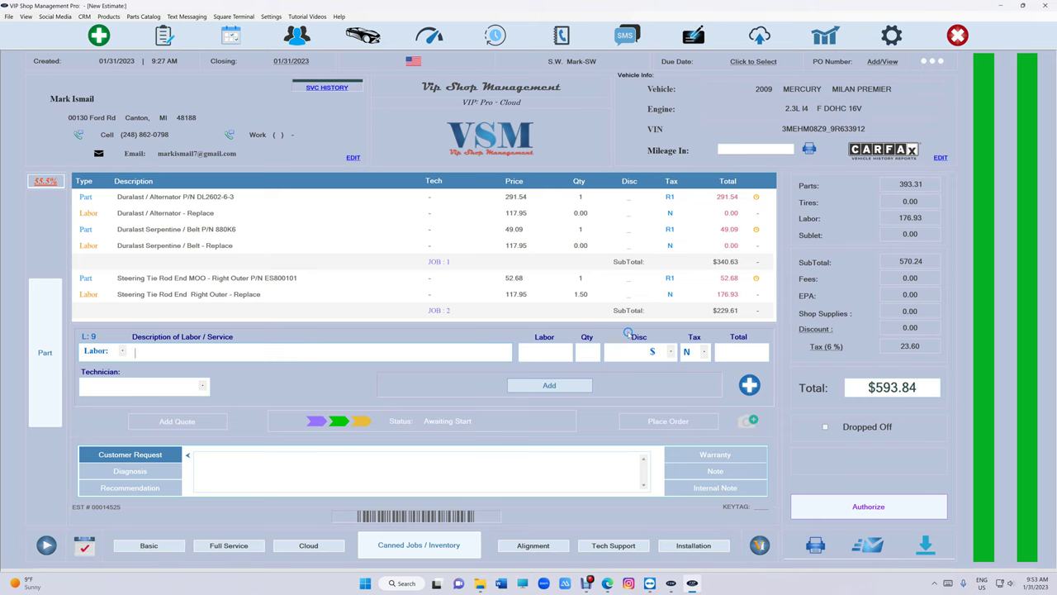
Delete the alternator and belt job and the steering tie rod end job from the estimate
{"action": "left_click", "coordinate": [624, 261]}
{"action": "left_click", "coordinate": [622, 418]}
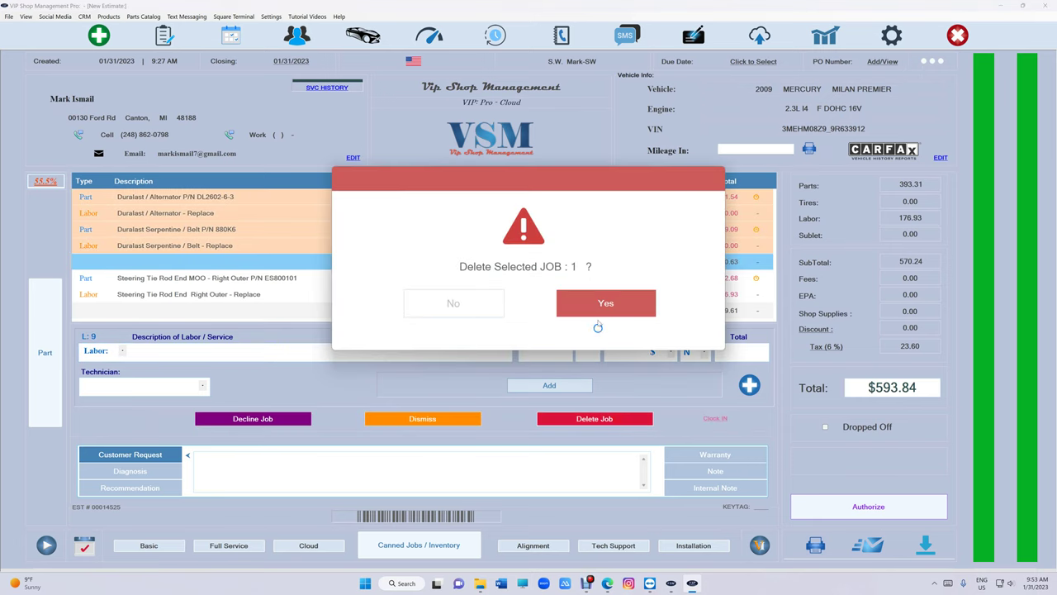
{"action": "left_click", "coordinate": [599, 304]}
{"action": "left_click", "coordinate": [593, 229]}
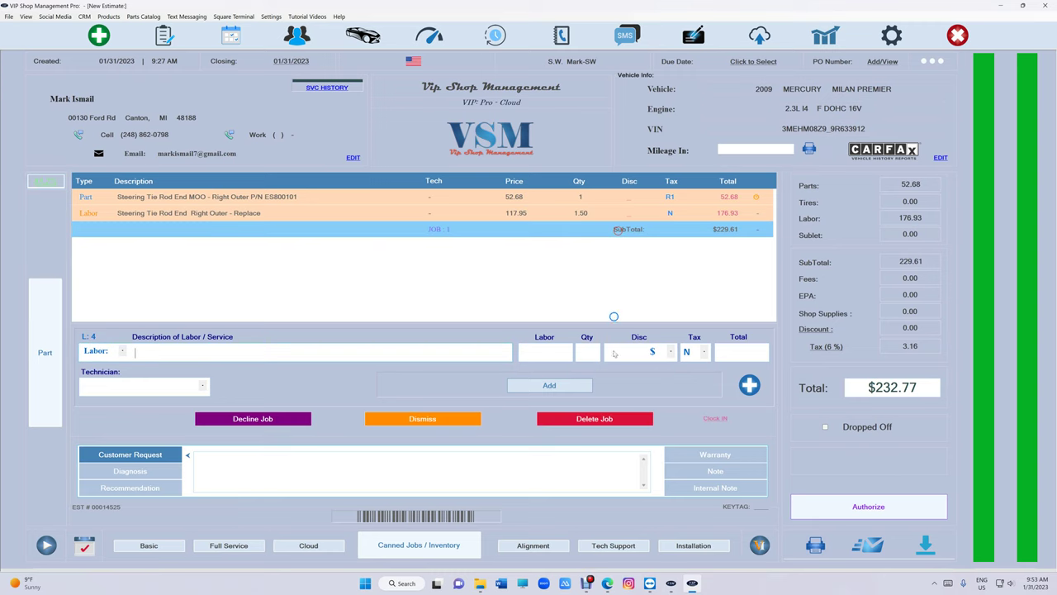
{"action": "left_click", "coordinate": [608, 420]}
{"action": "left_click", "coordinate": [611, 300]}
Open the AutoZone online parts catalog and look up parts for Radiators / Thermostats
{"action": "left_click", "coordinate": [738, 383]}
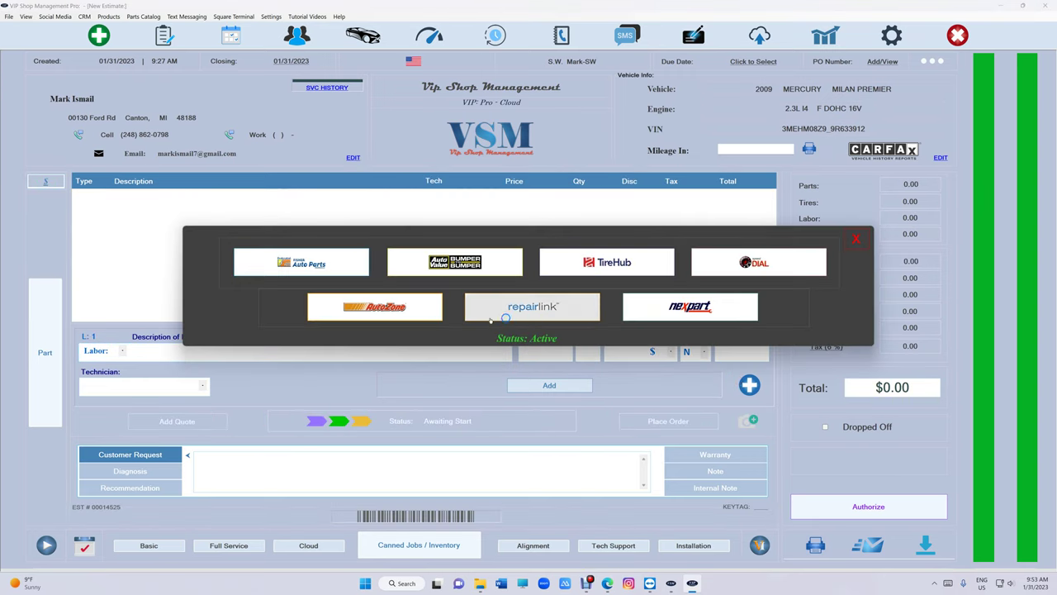
{"action": "left_click", "coordinate": [420, 308]}
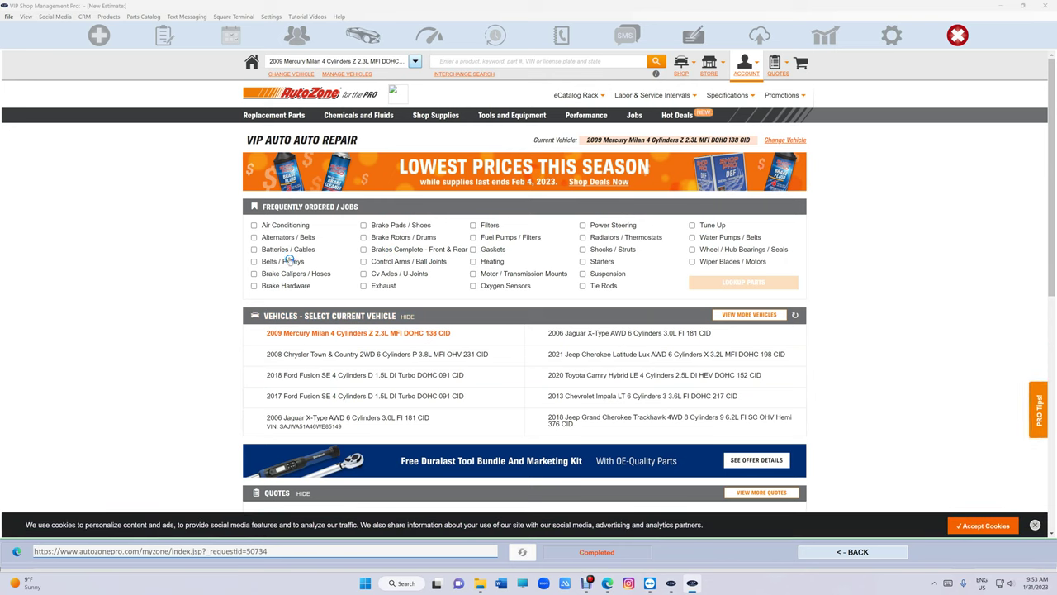
{"action": "left_click", "coordinate": [598, 239]}
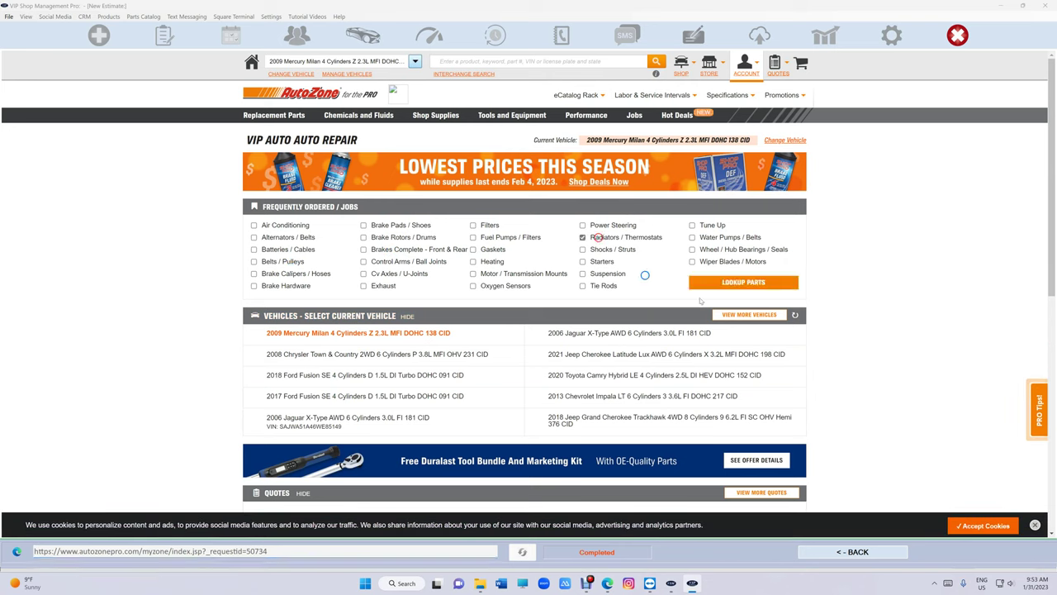
{"action": "left_click", "coordinate": [767, 283]}
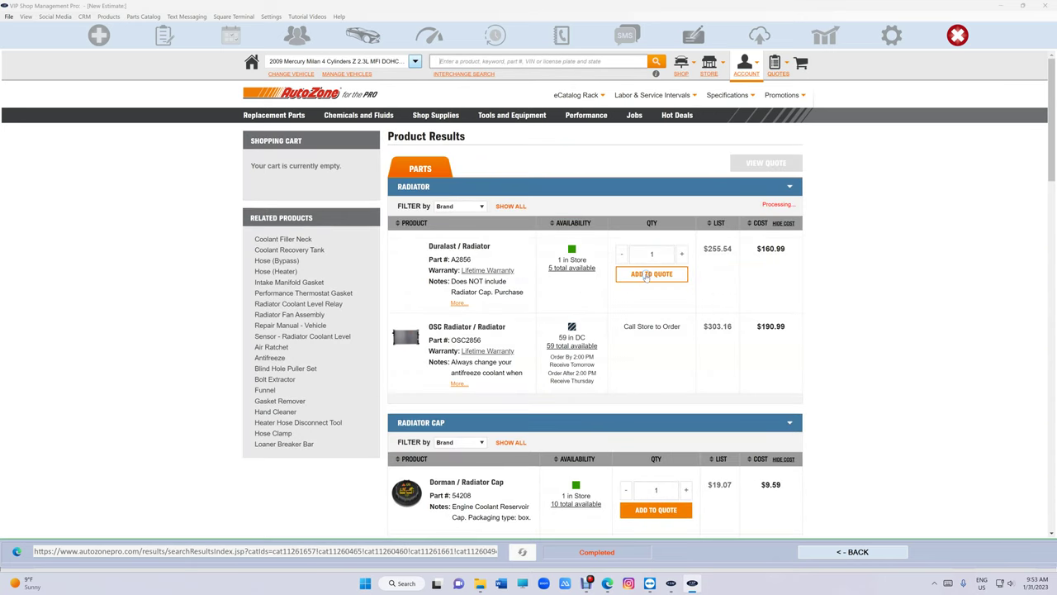
Add the Duralast radiator A2856 to the quote and transfer the cart to the estimate
{"action": "left_click", "coordinate": [650, 274]}
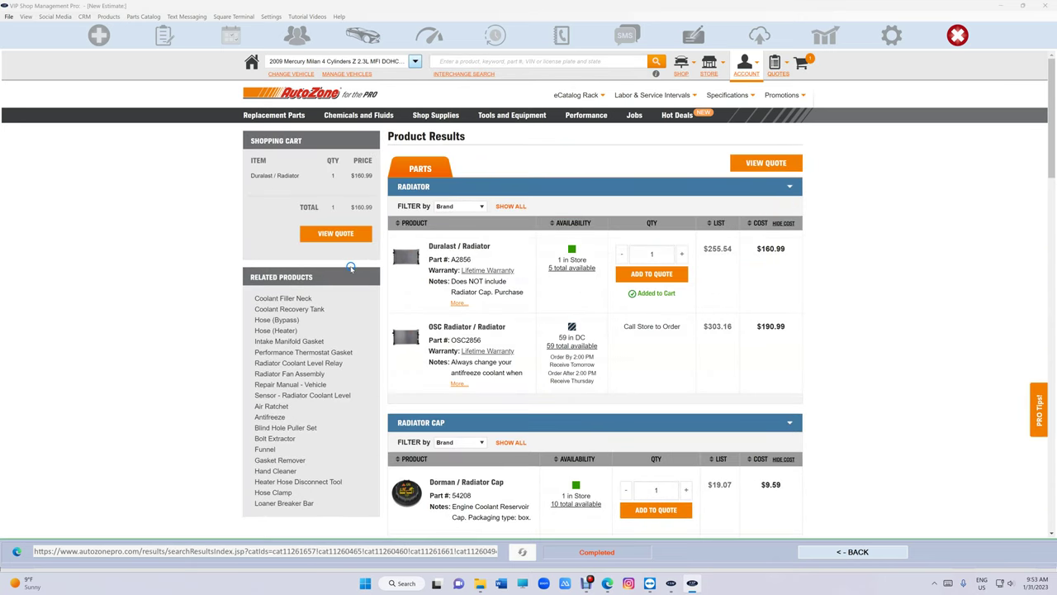
{"action": "left_click", "coordinate": [336, 233]}
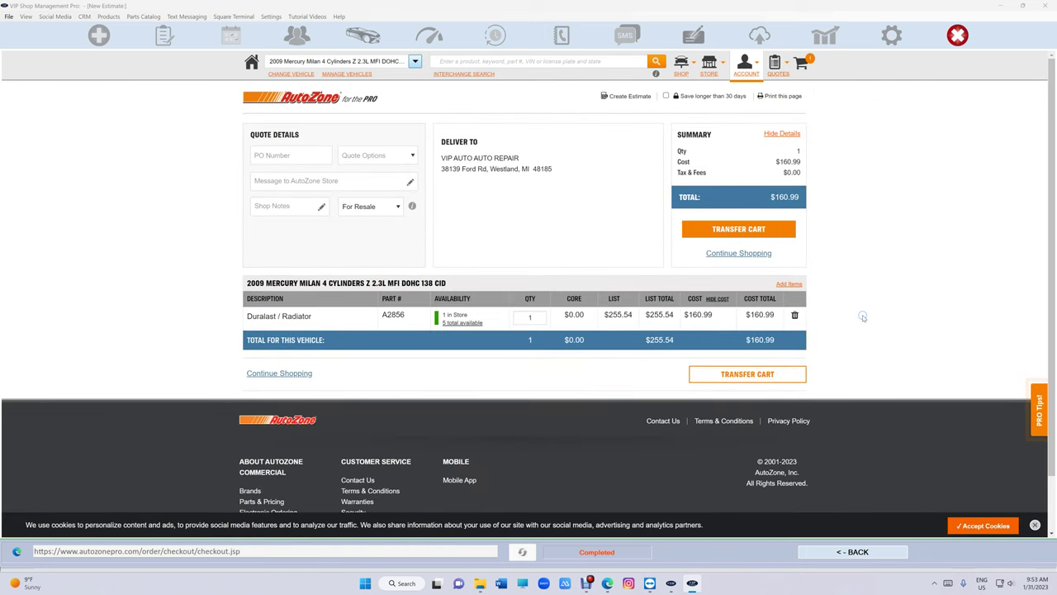
{"action": "left_click", "coordinate": [747, 369]}
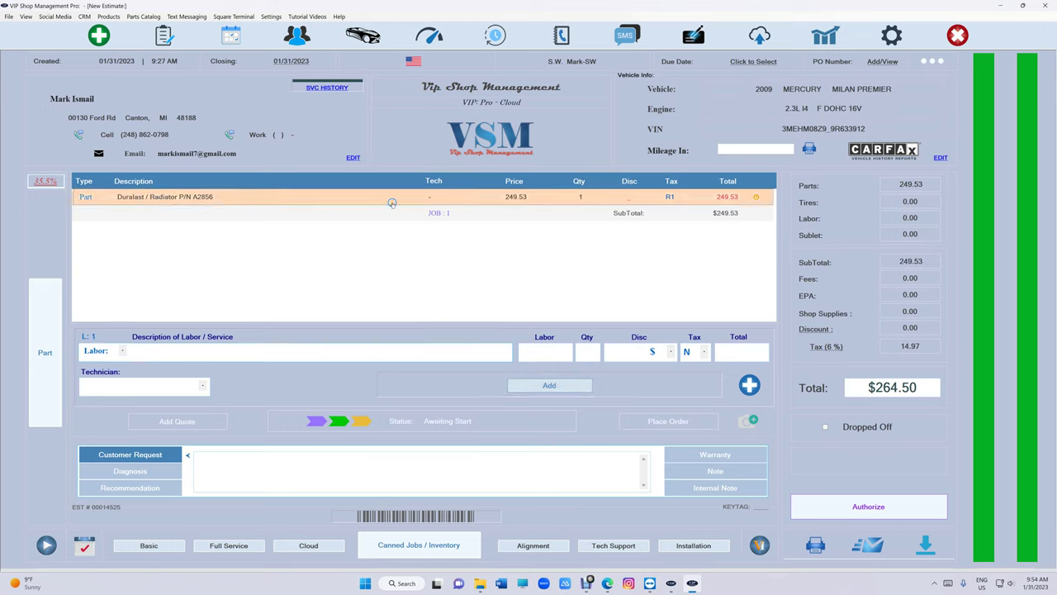
Add the Duralast radiator replacement labor line and apply the suggested quantity of 1.60 hours
{"action": "left_click", "coordinate": [547, 384]}
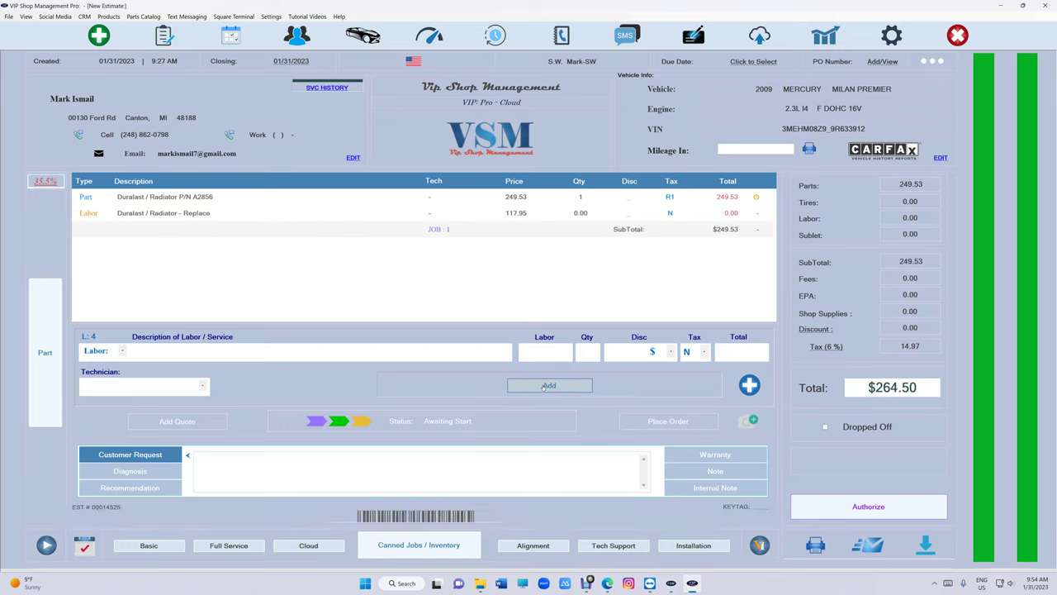
{"action": "left_click", "coordinate": [594, 218]}
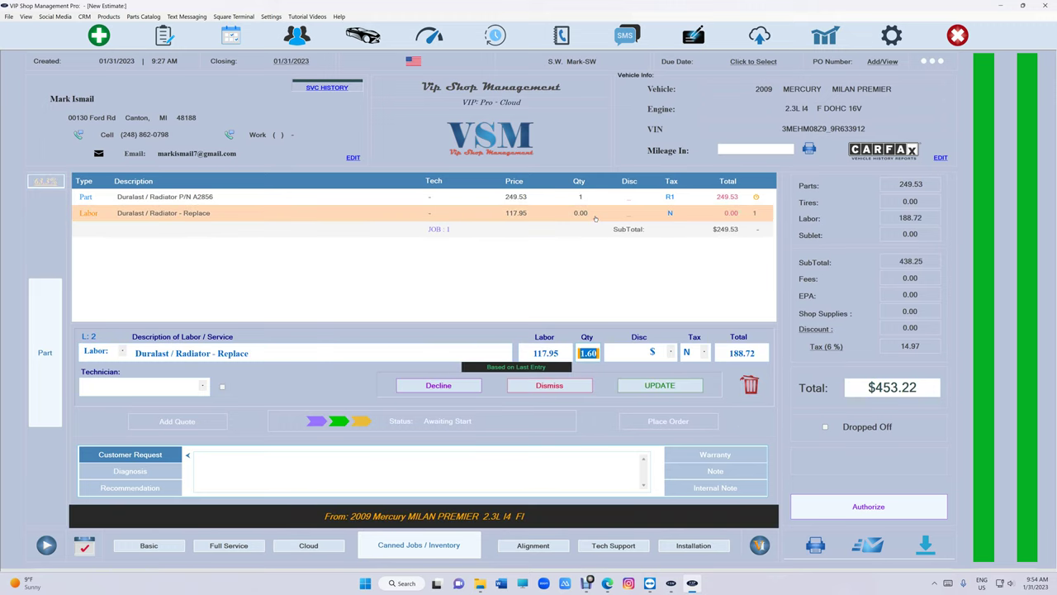
{"action": "left_click", "coordinate": [642, 385]}
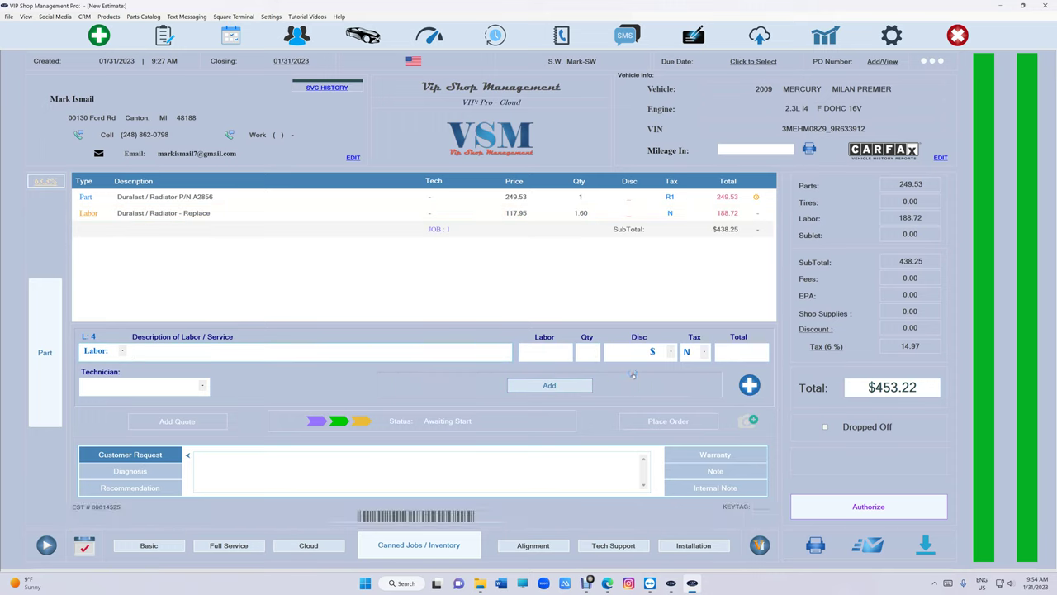
Reopen the 2009 Mercury Milan Premier estimate from the in-progress estimates and delete its radiator job
{"action": "left_click", "coordinate": [99, 35]}
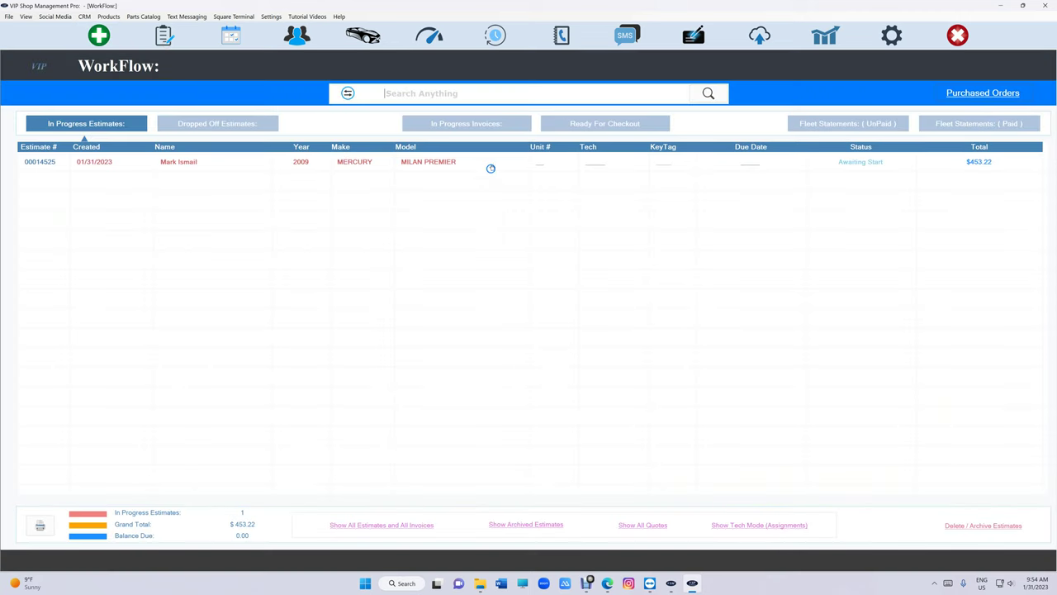
{"action": "double_click", "coordinate": [462, 160]}
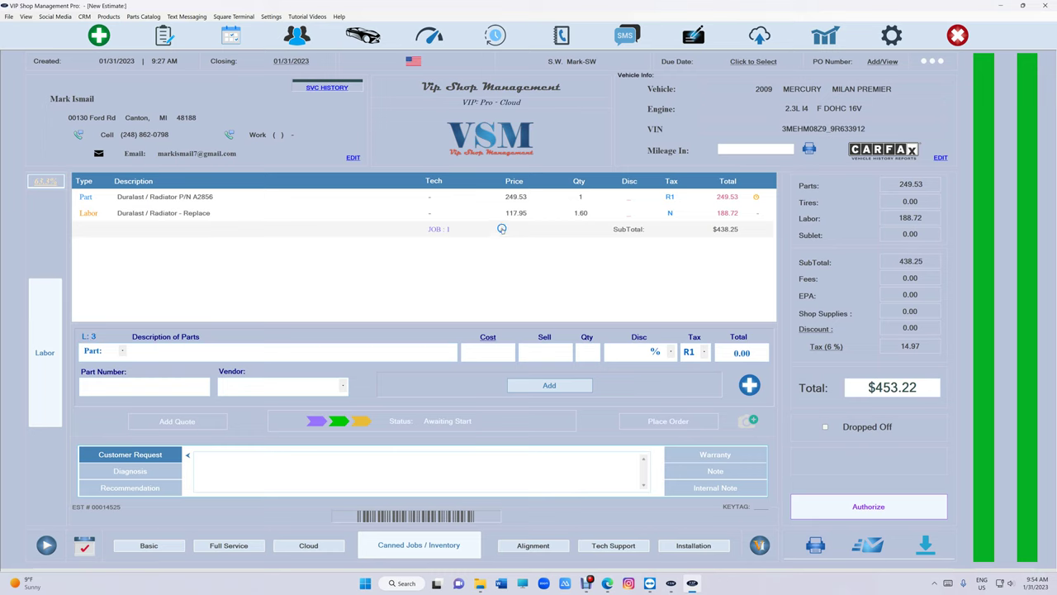
{"action": "left_click", "coordinate": [501, 228]}
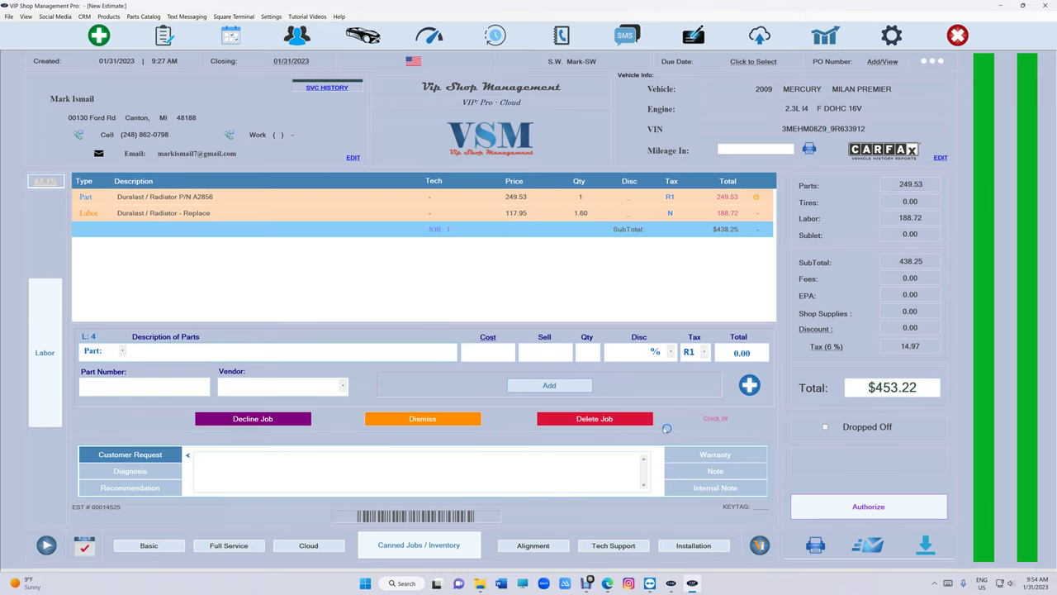
{"action": "left_click", "coordinate": [627, 420]}
{"action": "left_click", "coordinate": [604, 312]}
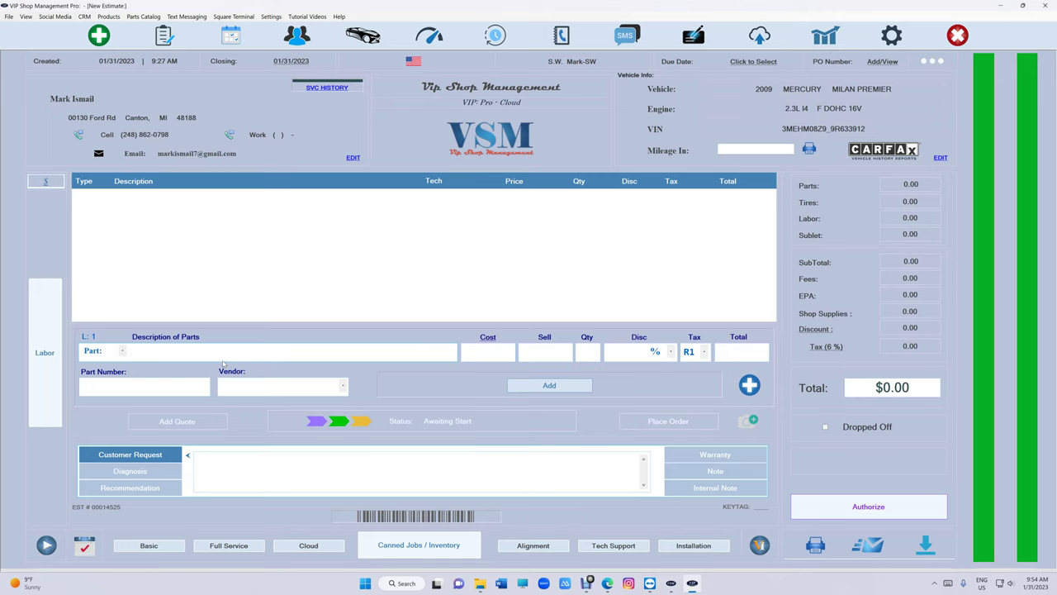
Add a Brake Booster part line with a cost of 169 and quantity 1 to the estimate
{"action": "type", "text": "brake"}
{"action": "left_click", "coordinate": [222, 363]}
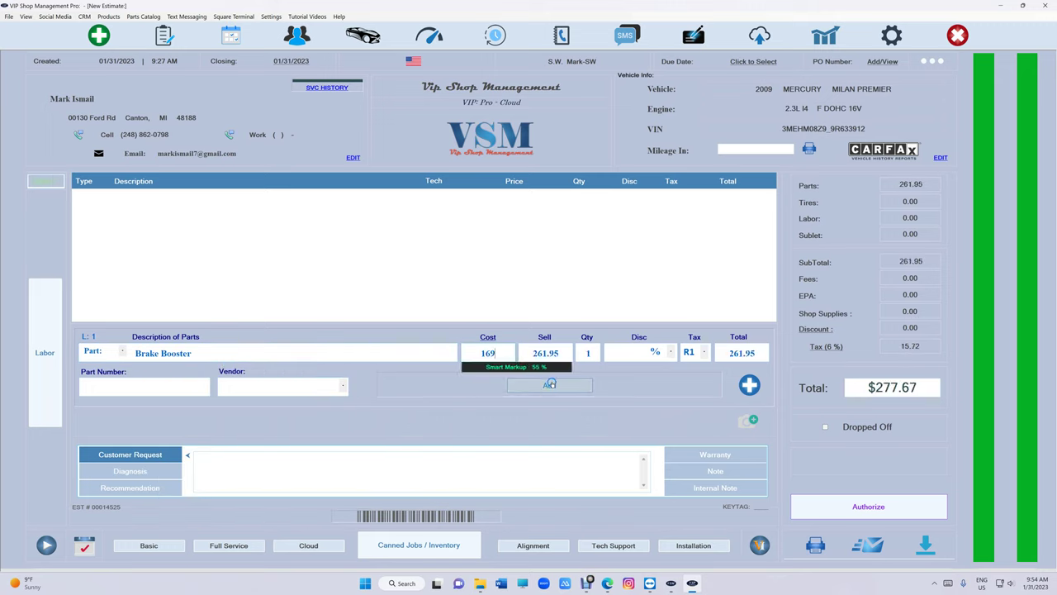
{"action": "left_click", "coordinate": [549, 385]}
Reopen the estimate from the in-progress estimates and add the Brake Booster replacement labor line at 2.90 hours
{"action": "left_click", "coordinate": [164, 35]}
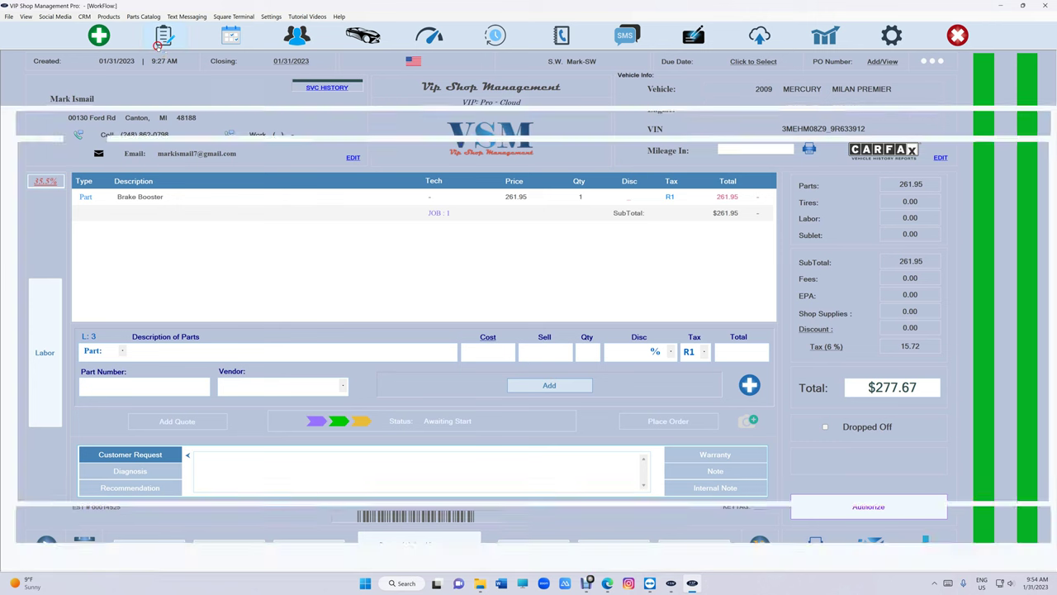
{"action": "double_click", "coordinate": [248, 161]}
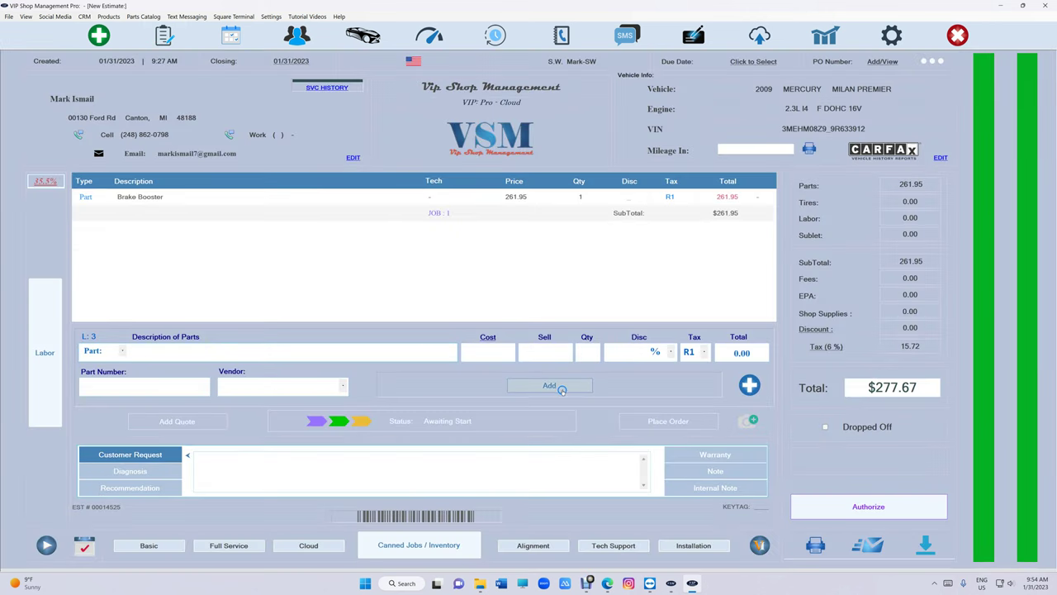
{"action": "left_click", "coordinate": [549, 386]}
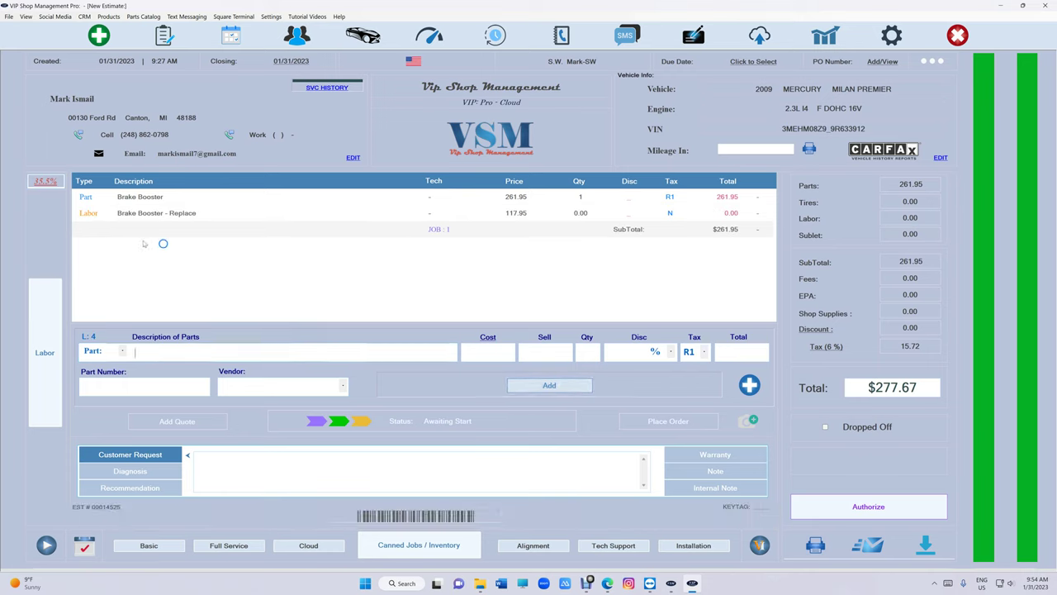
{"action": "left_click", "coordinate": [257, 214]}
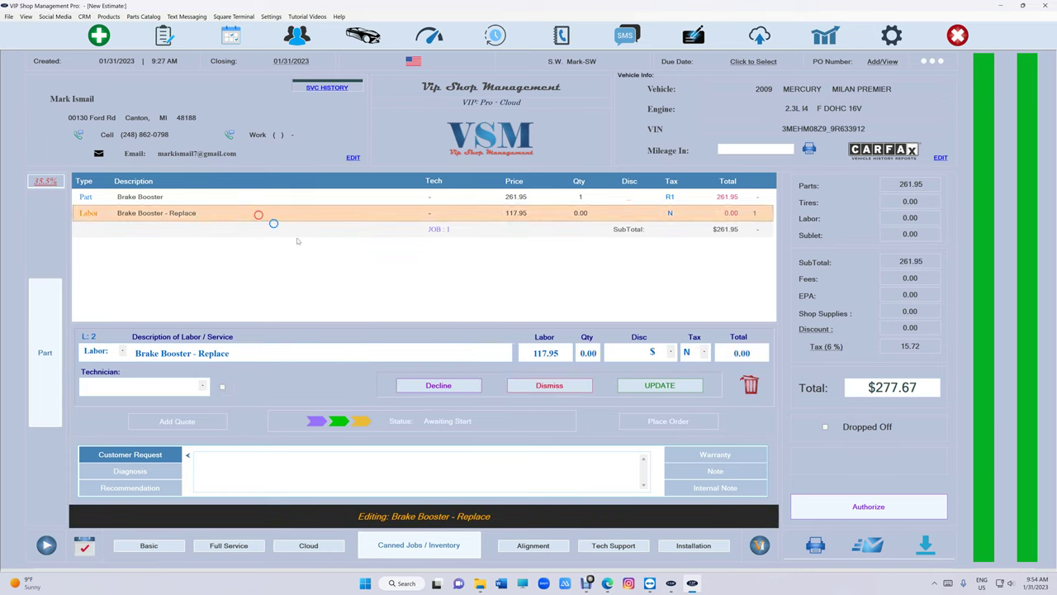
{"action": "left_click", "coordinate": [645, 385]}
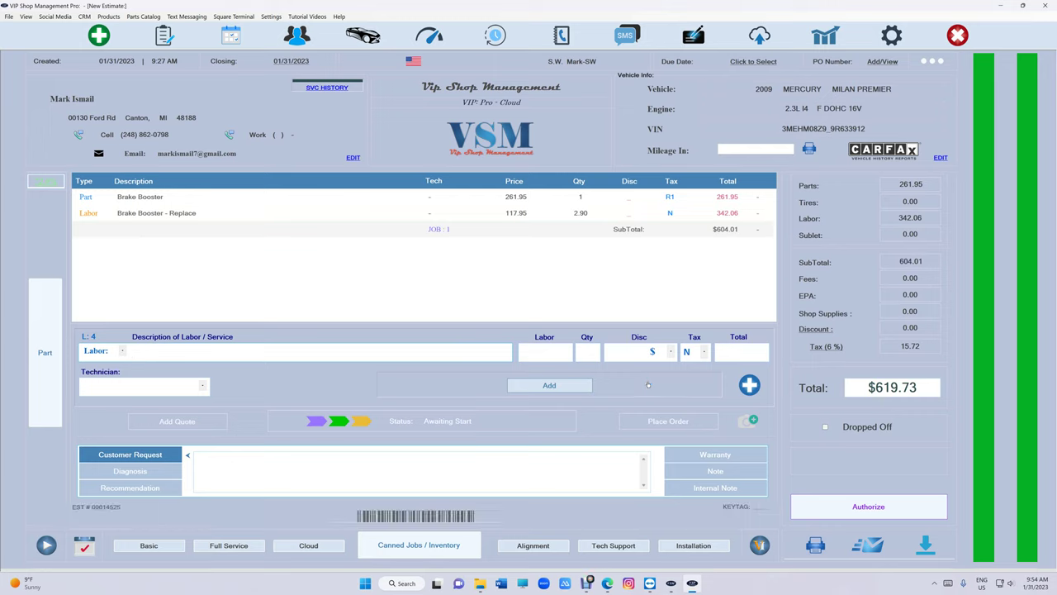